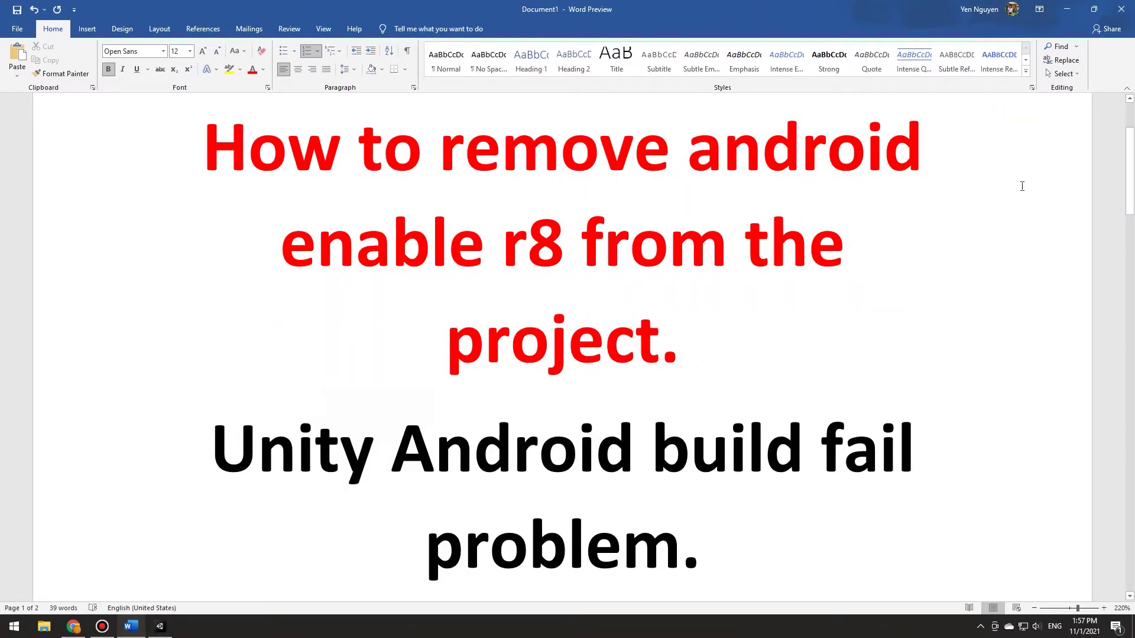
Step: Glance at the Word title about removing android.enableR8, then switch to the Unity editor
left_click_drag(186, 144, 760, 313)
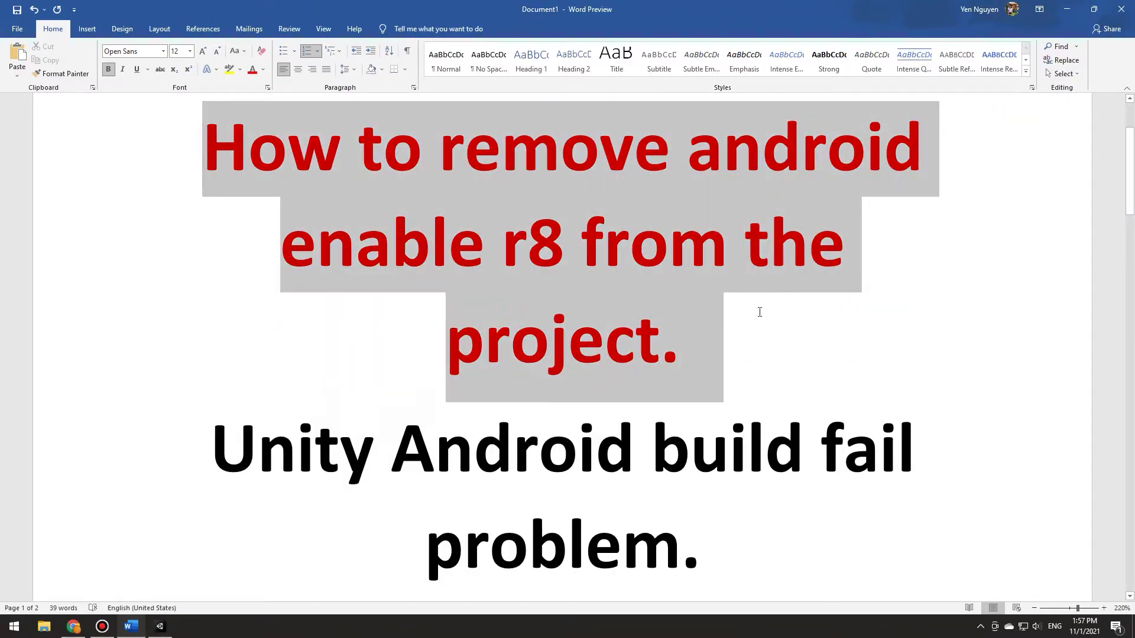
left_click(324, 451)
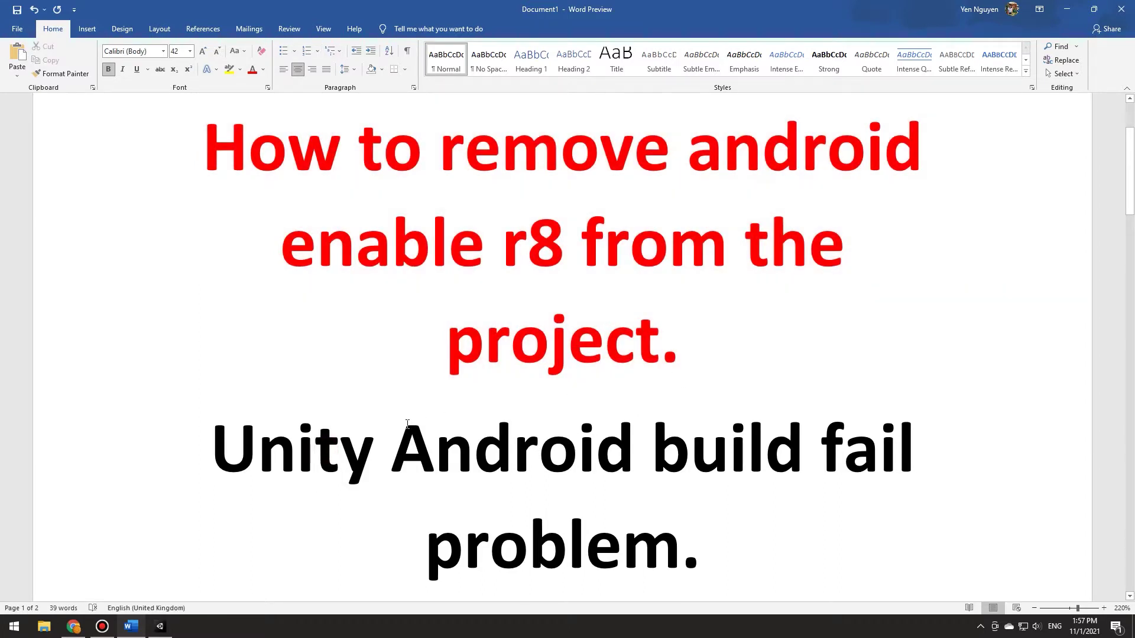
left_click(160, 626)
left_click(84, 378)
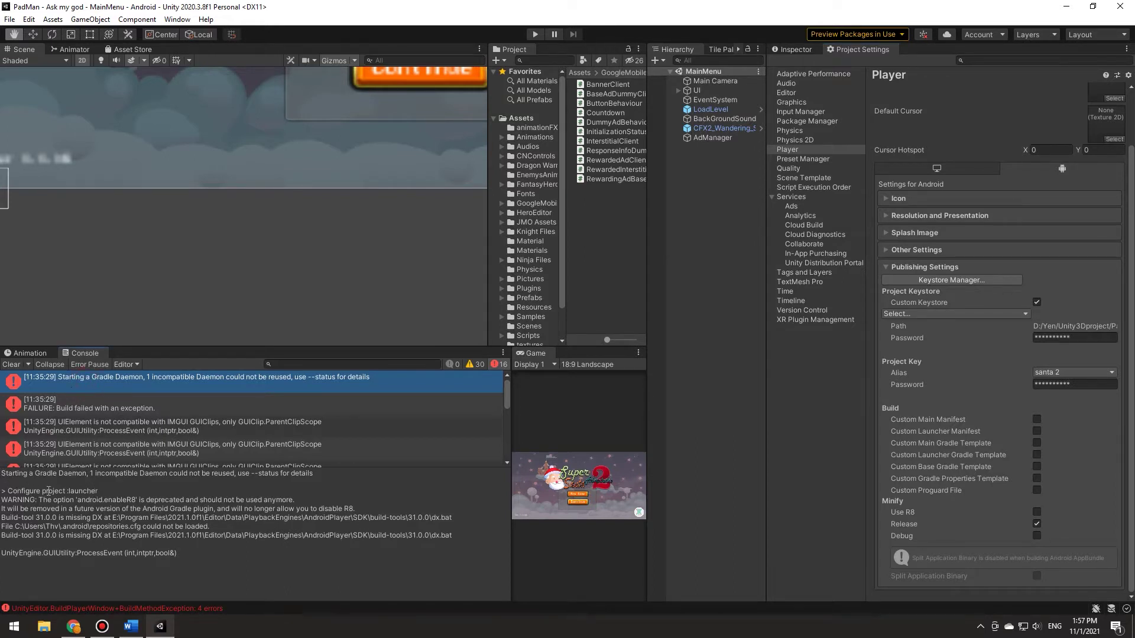
Step: Highlight the android.enableR8 deprecation warning in the Console, then return to Word's fix steps
left_click_drag(2, 500, 73, 509)
left_click_drag(204, 512, 367, 509)
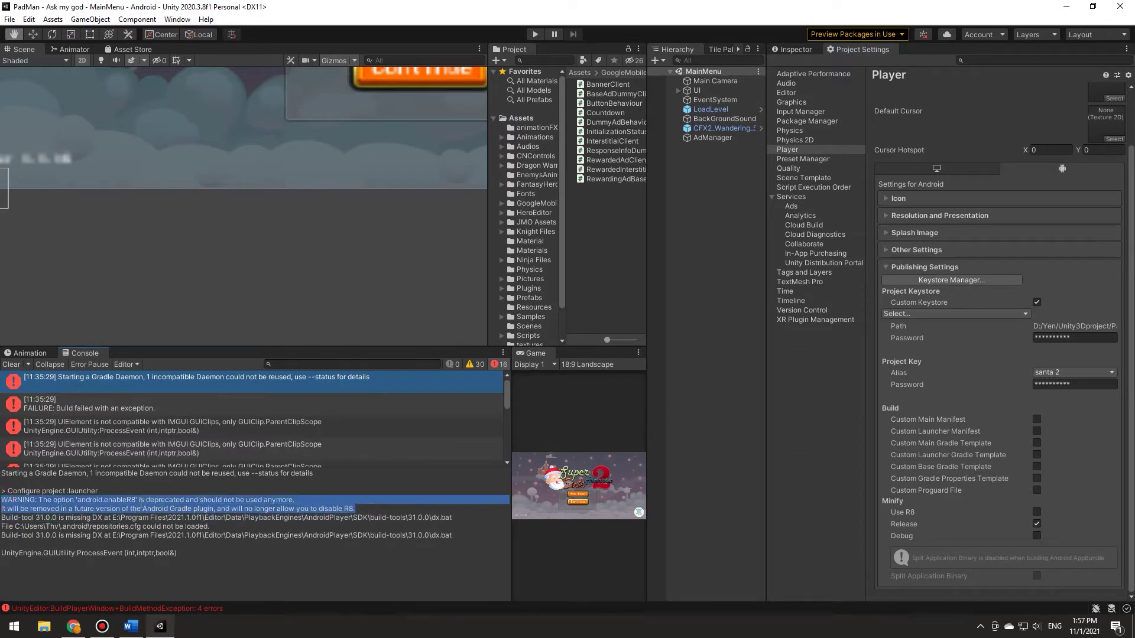
left_click(309, 506)
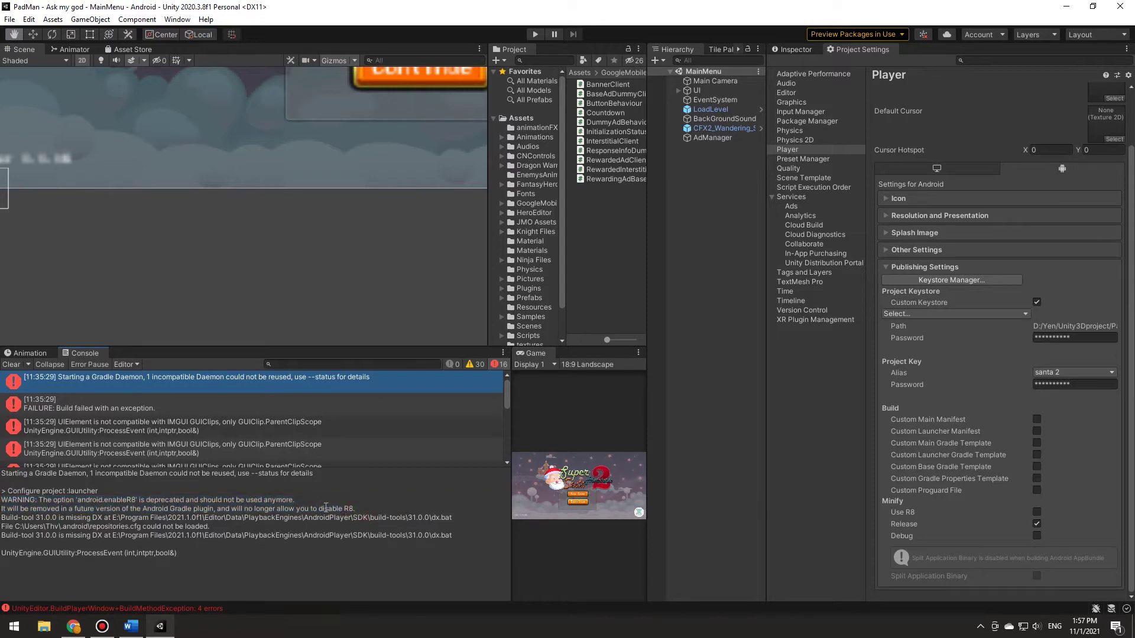
left_click(131, 626)
scroll(453, 519, "down", 10)
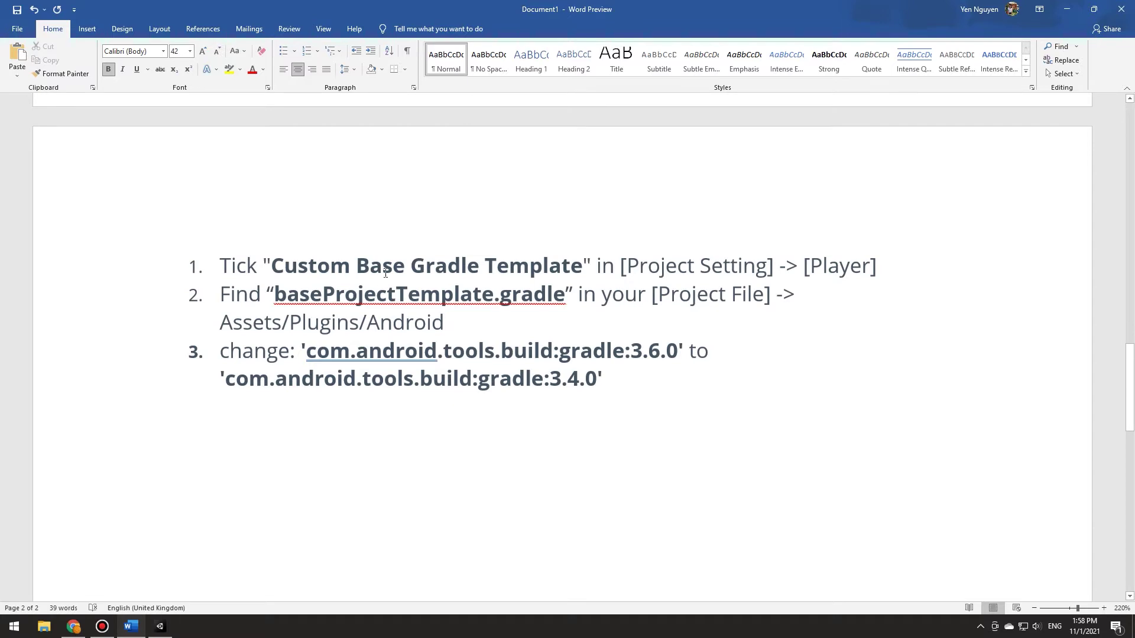
left_click_drag(226, 262, 889, 276)
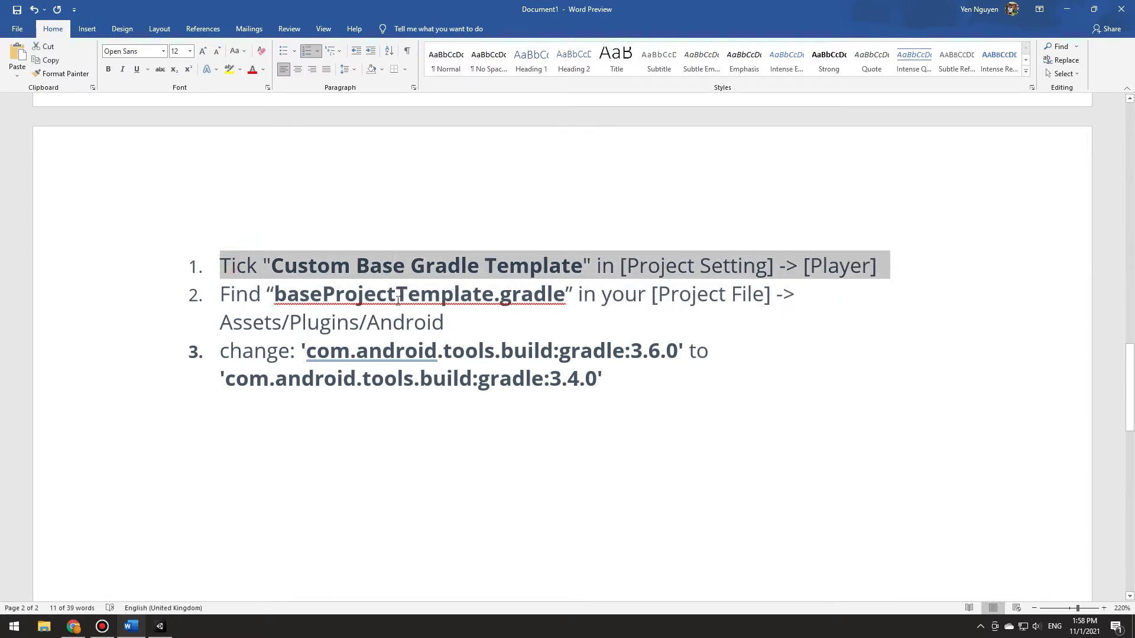
left_click_drag(220, 294, 435, 316)
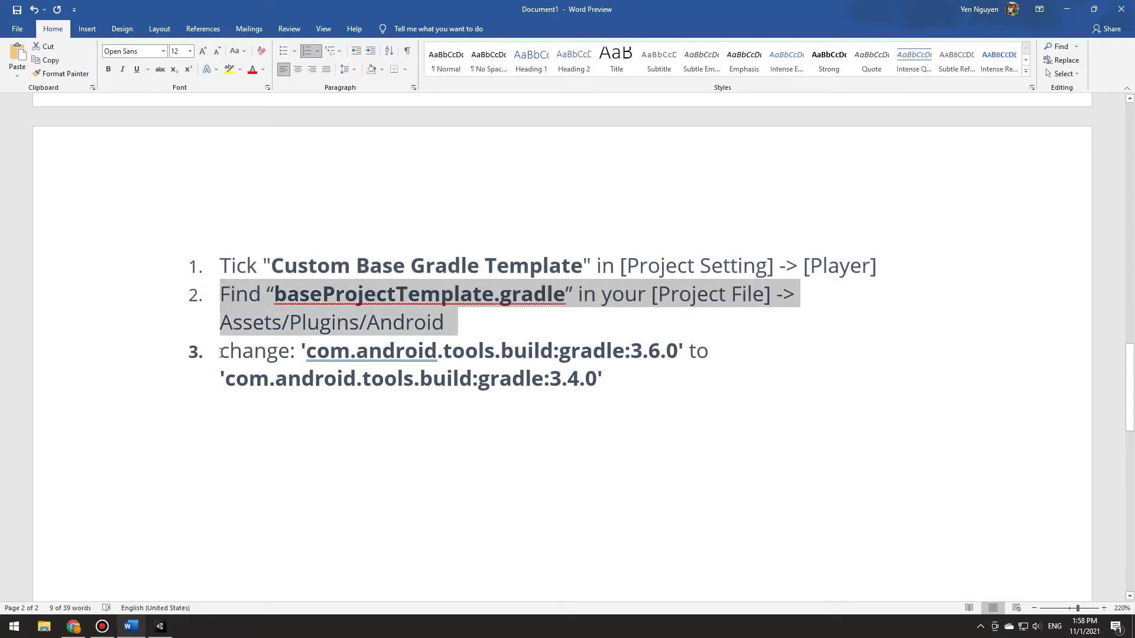
left_click_drag(220, 353, 612, 384)
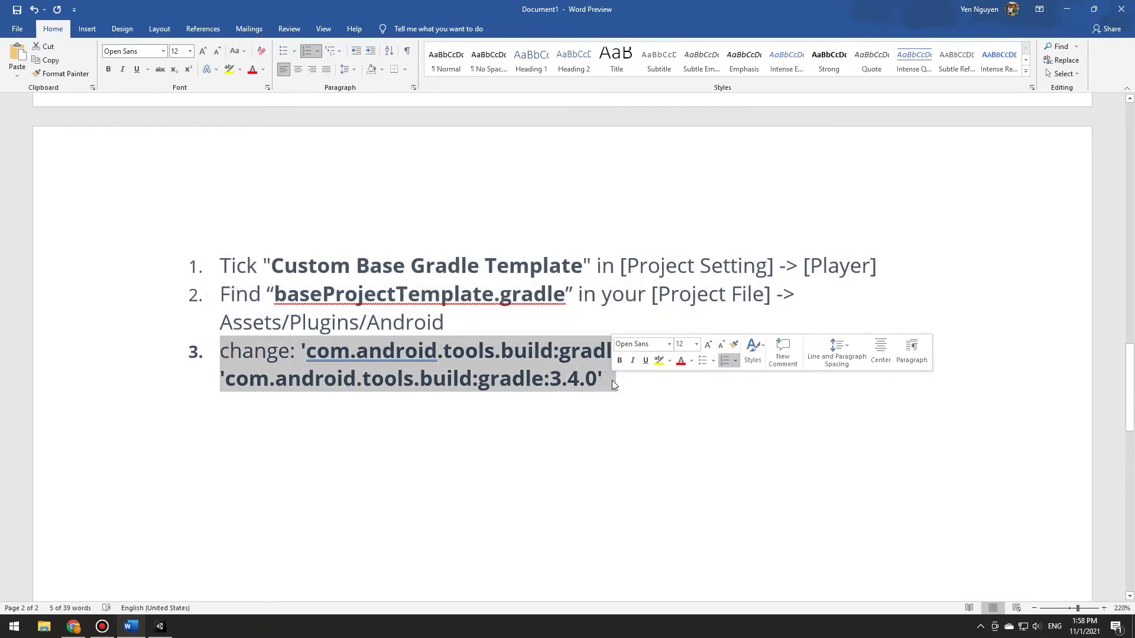
left_click(636, 386)
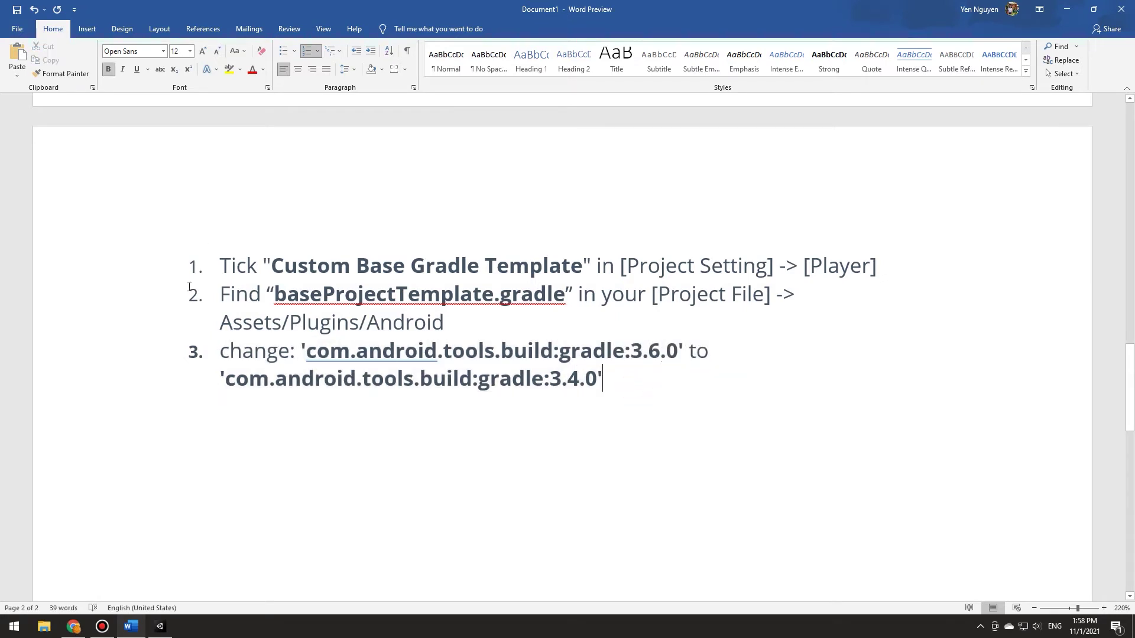
mouse_move(160, 628)
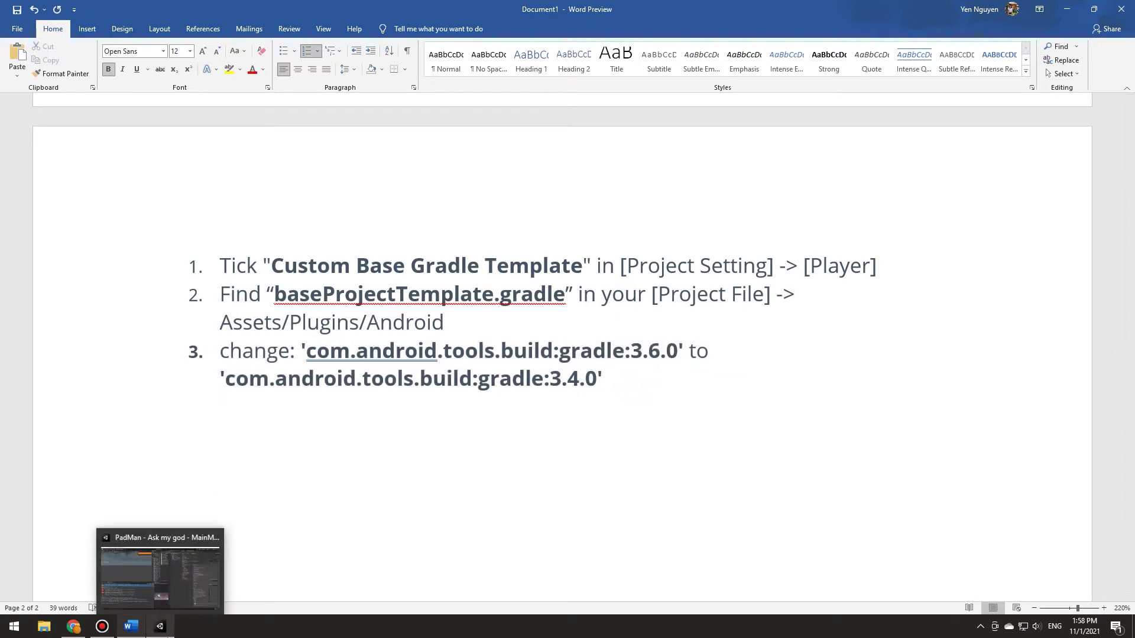
left_click(159, 570)
Step: Enable Custom Base Gradle Template under Player Settings > Publishing Settings via File > Build Settings
left_click(9, 19)
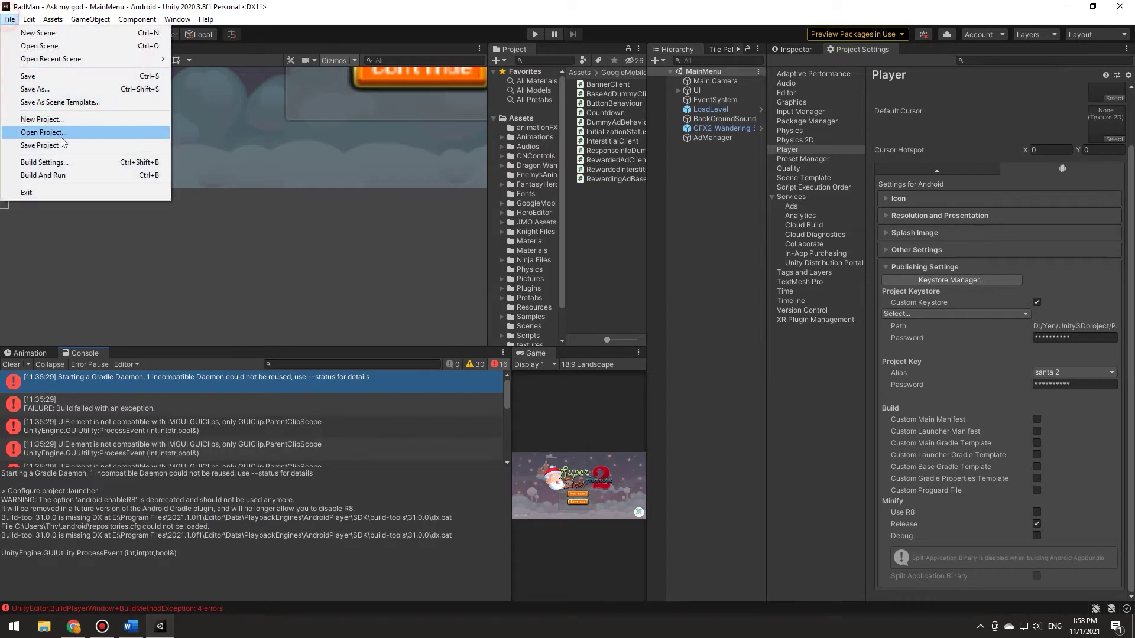
left_click(61, 161)
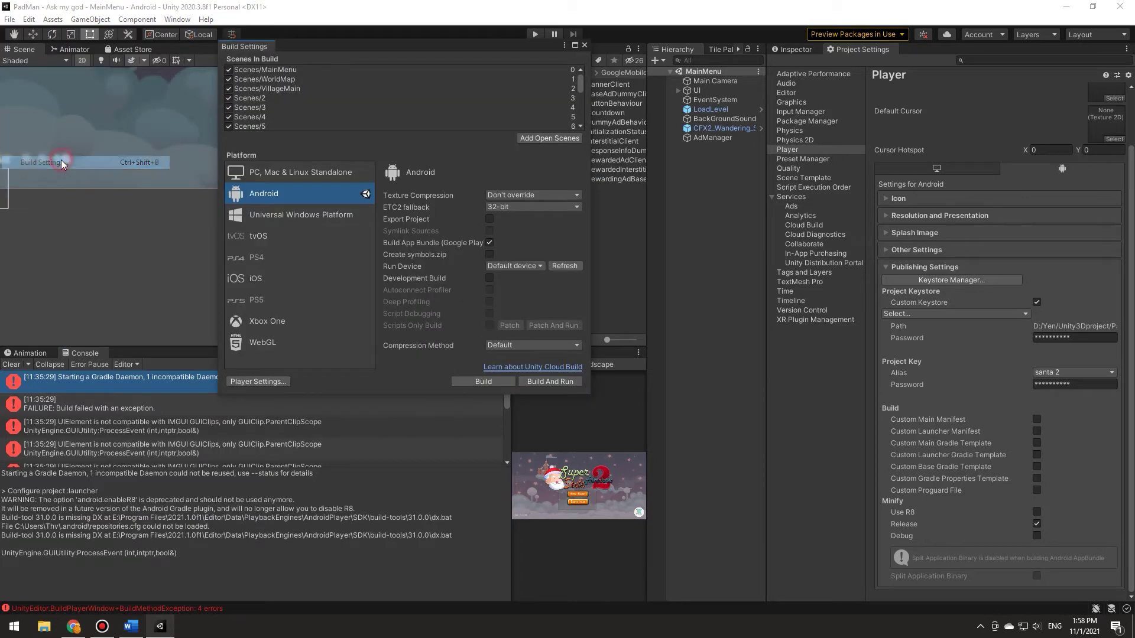
left_click(258, 381)
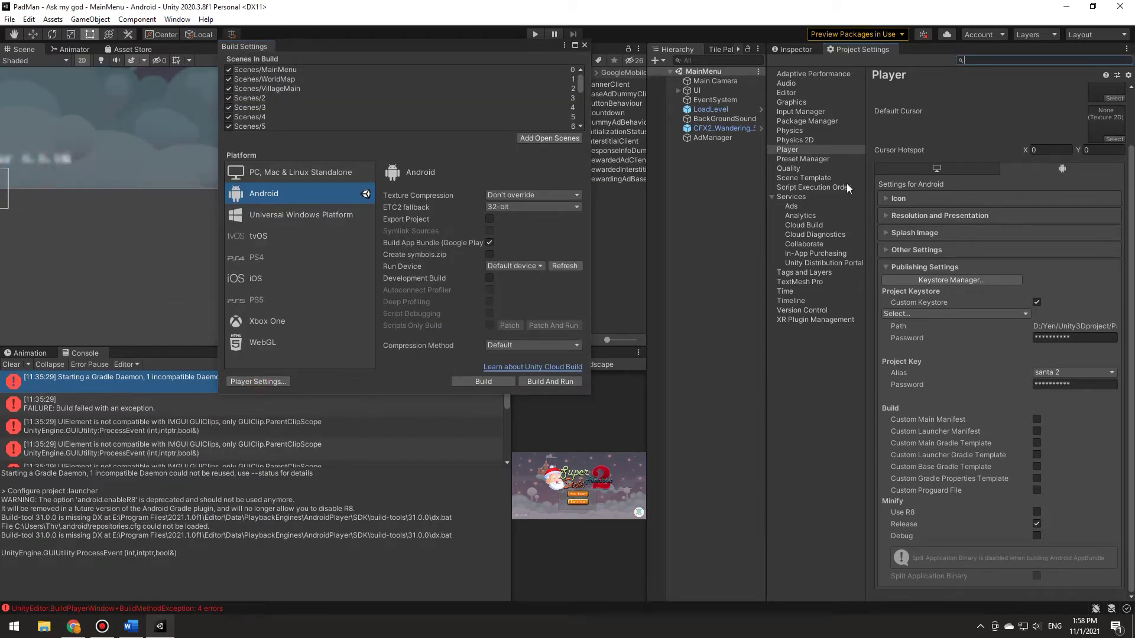
left_click(799, 150)
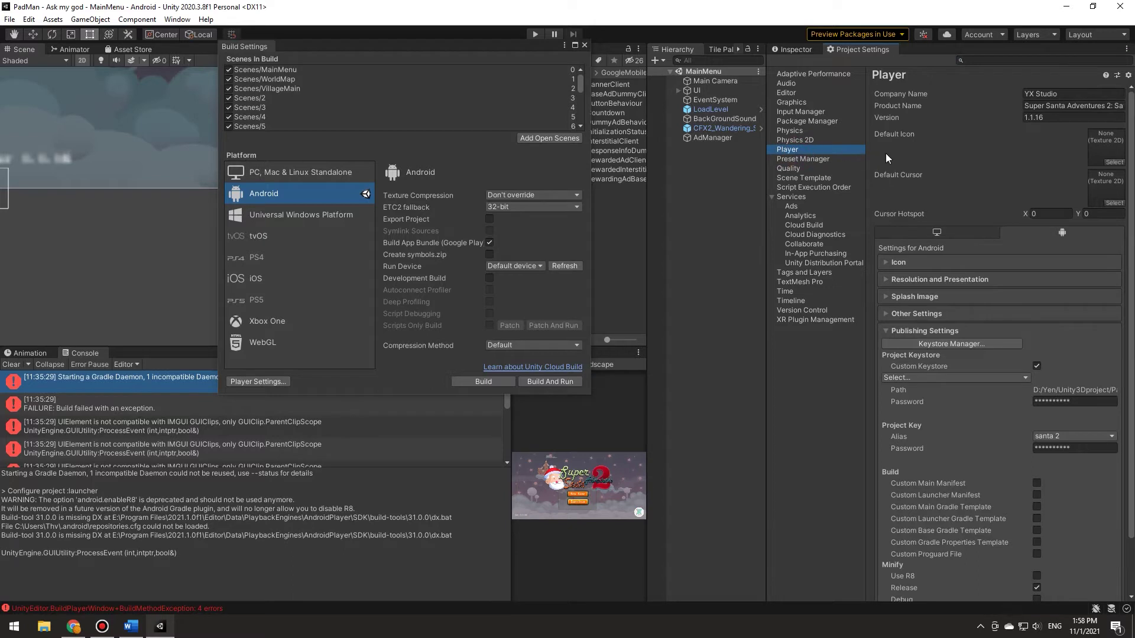
scroll(956, 390, "down", 2)
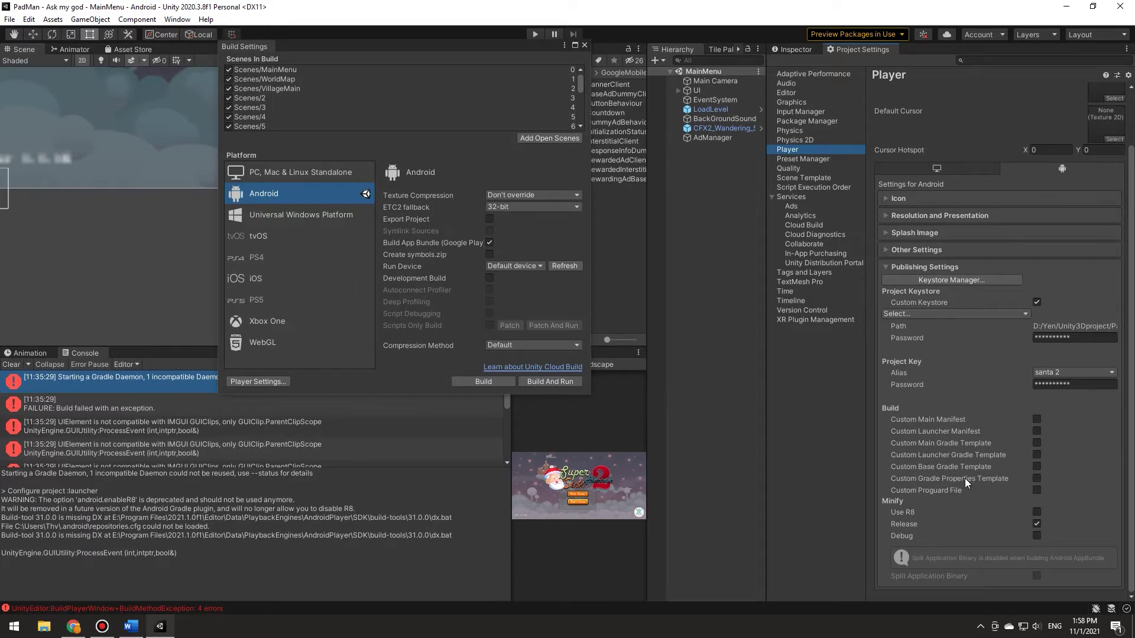
left_click(942, 467)
left_click(1036, 466)
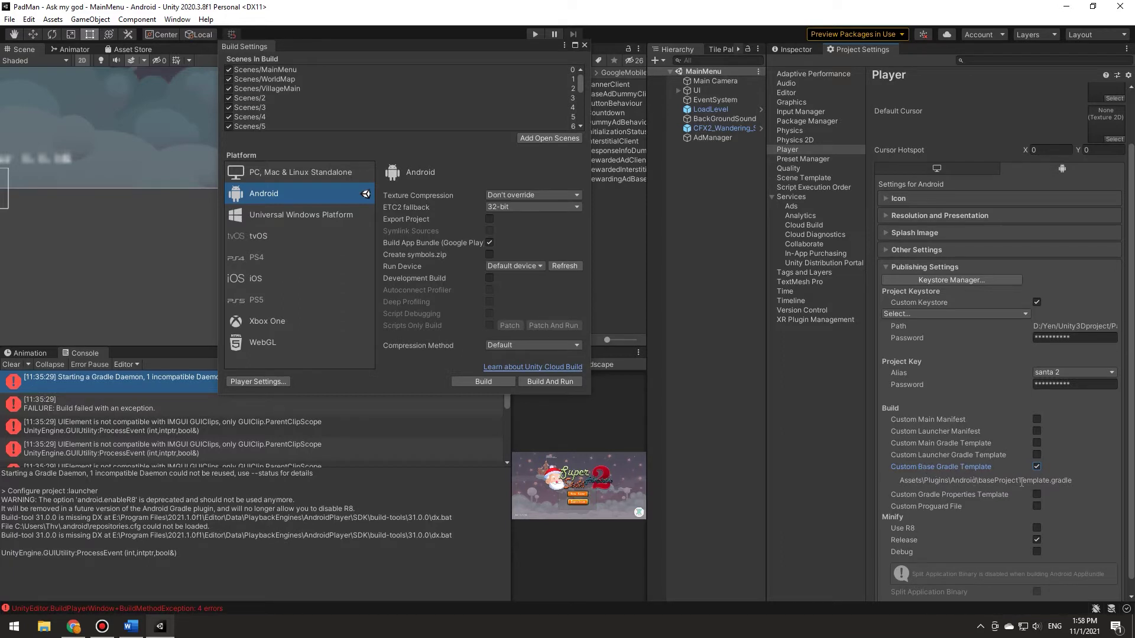
left_click_drag(485, 45, 951, 140)
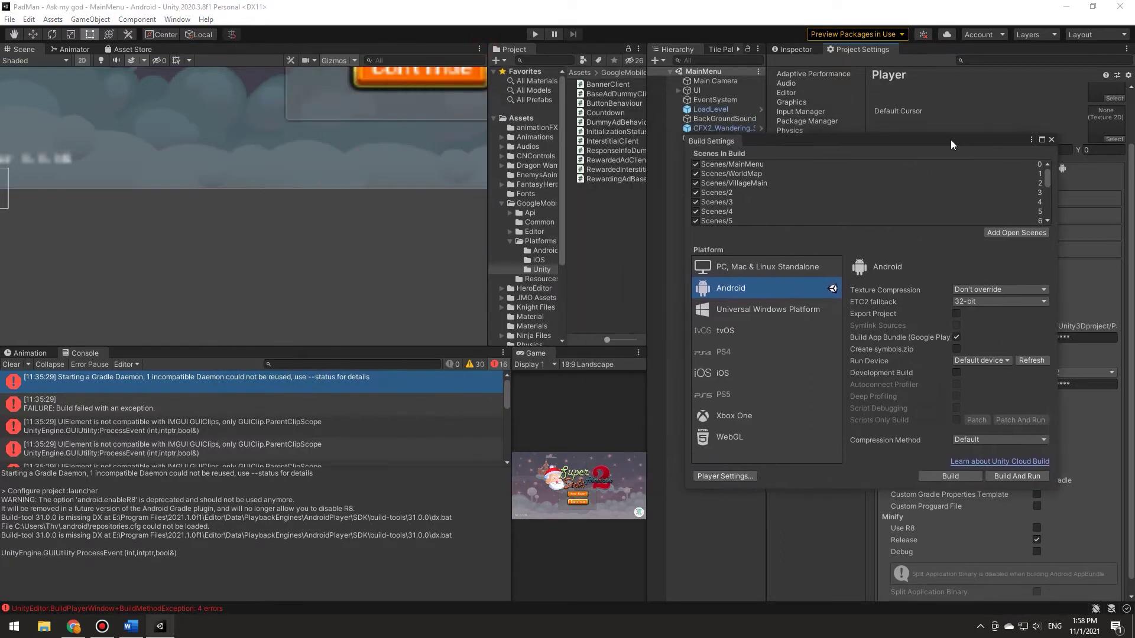
Step: Close Build Settings and browse the Project window to Assets/Plugins/Android to select baseProjectTemplate
left_click(502, 203)
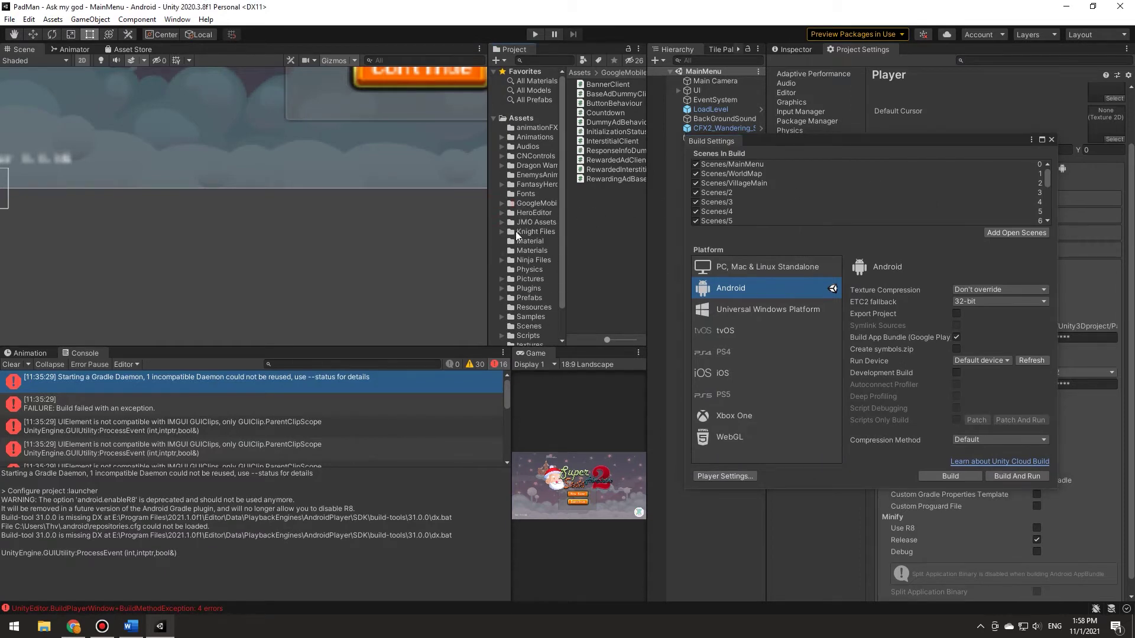
scroll(516, 271, "down", 3)
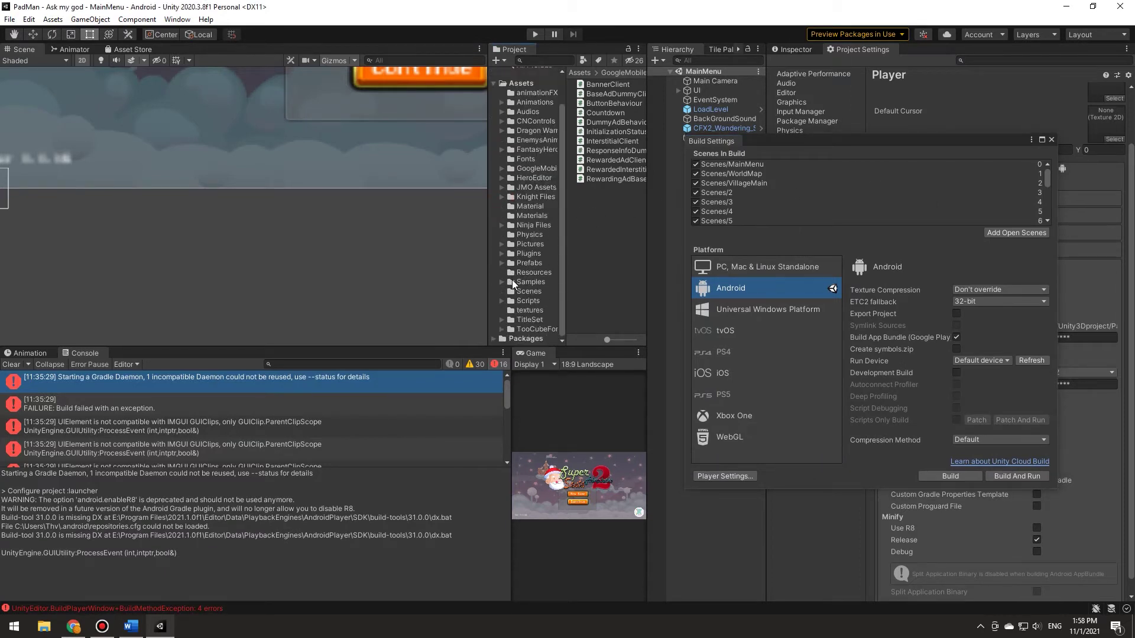
left_click(1051, 139)
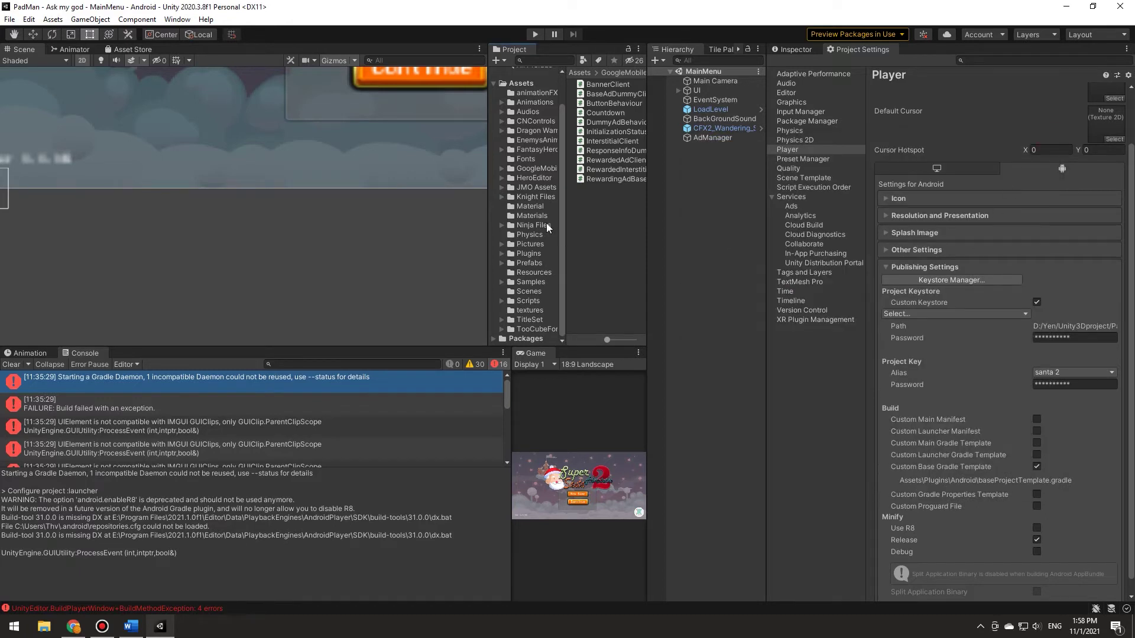
left_click(515, 253)
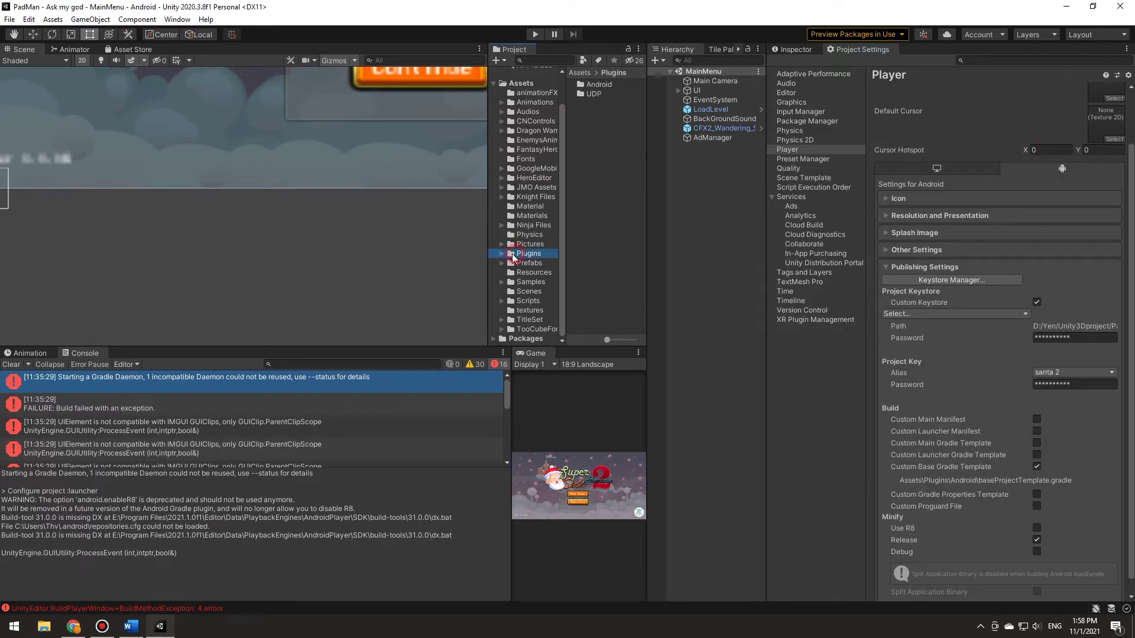
left_click(502, 254)
left_click(520, 265)
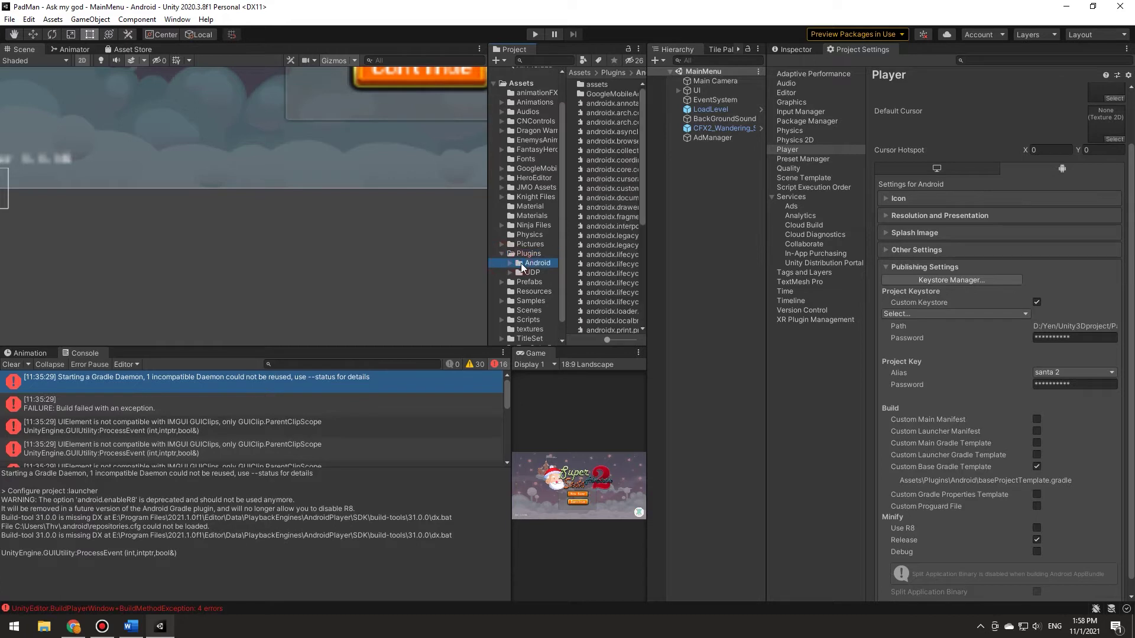
left_click_drag(643, 220, 642, 313)
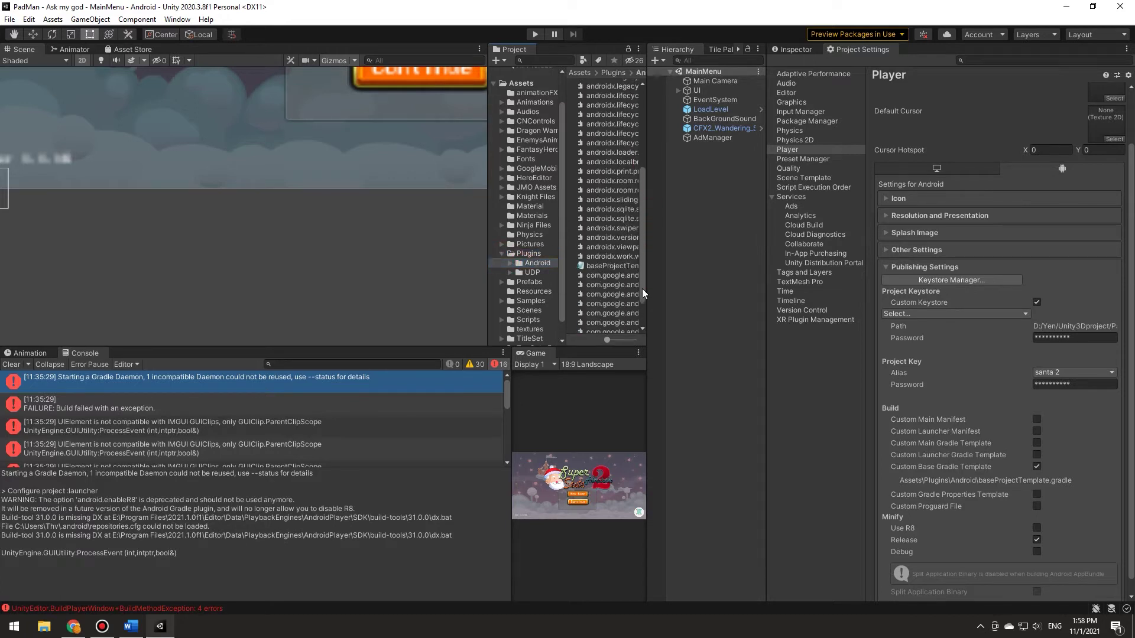
left_click(604, 225)
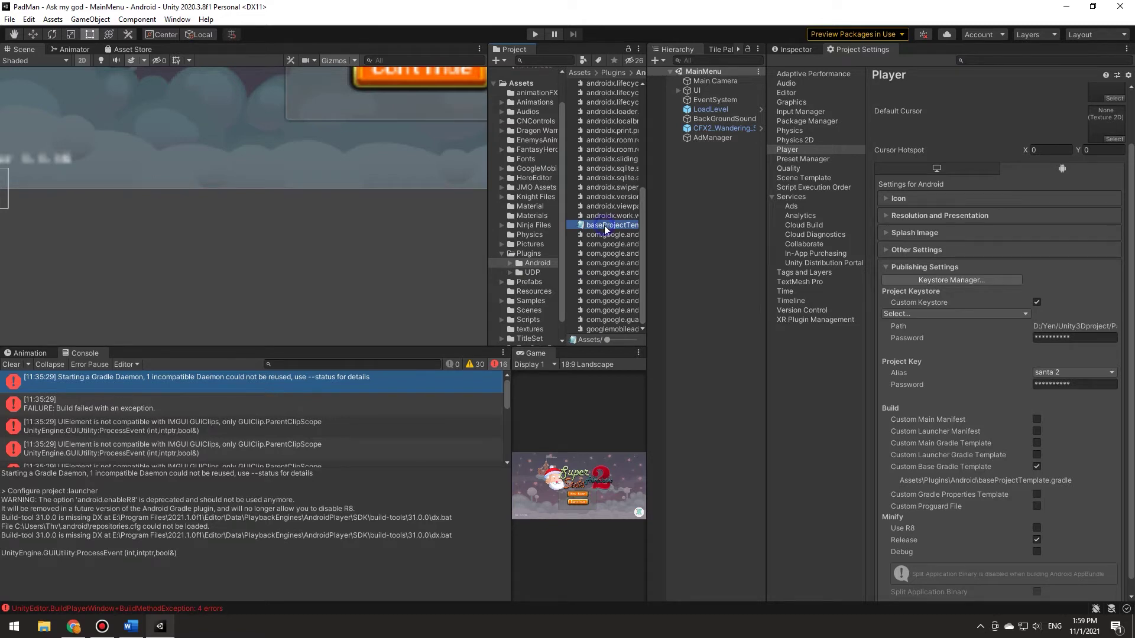
Step: Widen the file list and reveal baseProjectTemplate.gradle with Show in Explorer
right_click(604, 225)
left_click(566, 253)
left_click_drag(567, 253, 388, 245)
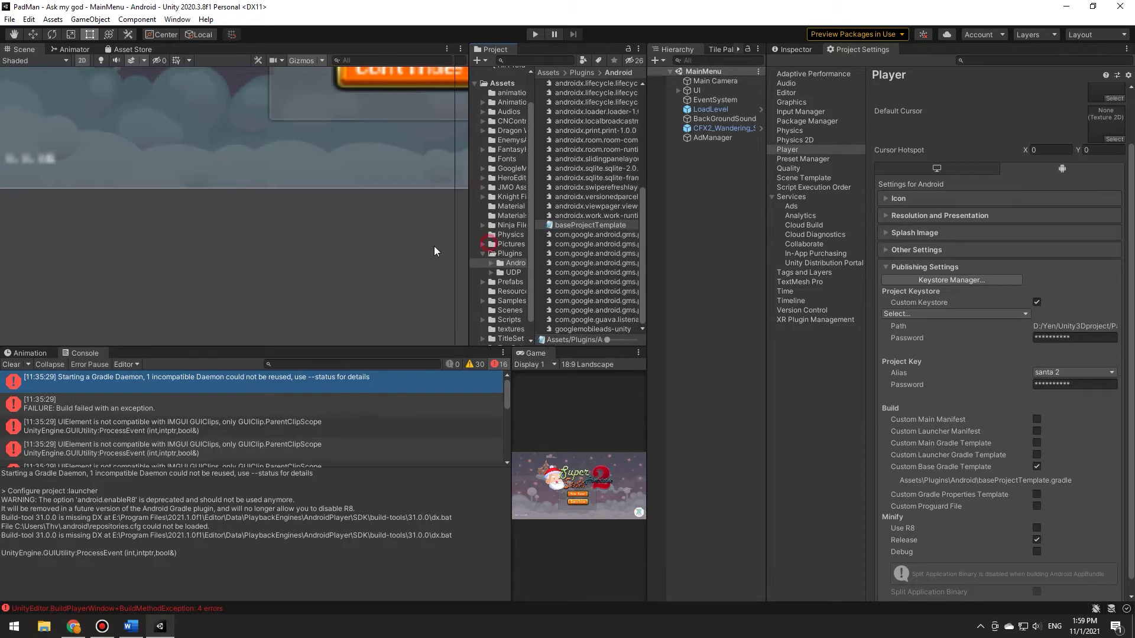
right_click(515, 225)
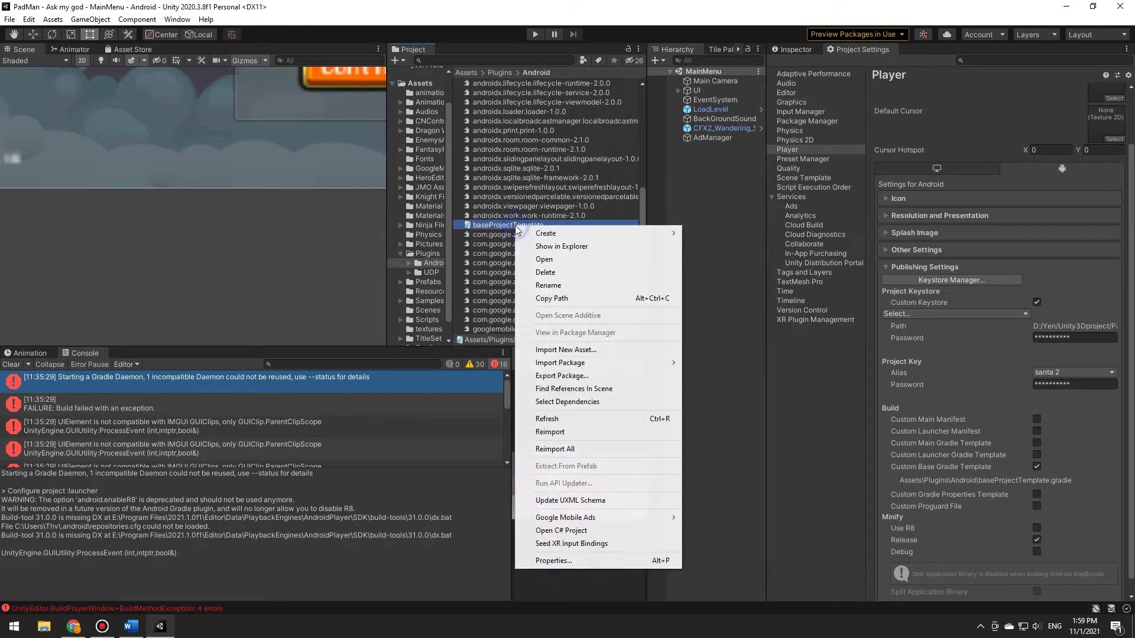
left_click(562, 247)
scroll(555, 378, "down", 6)
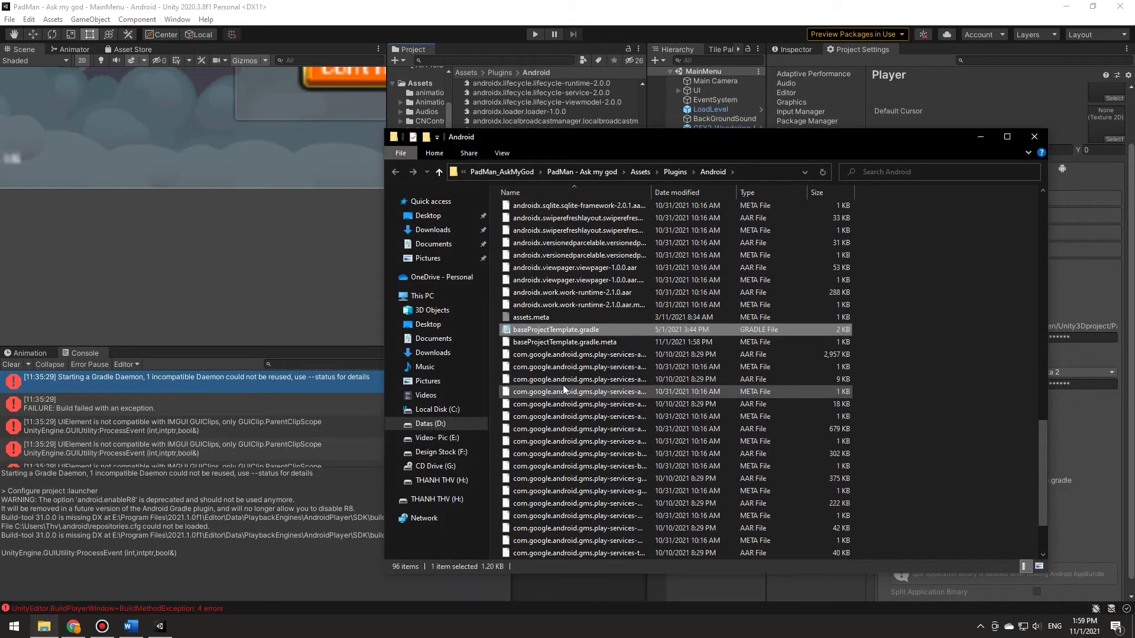
Step: Open baseProjectTemplate.gradle in Notepad through Open with
left_click(576, 331)
right_click(577, 331)
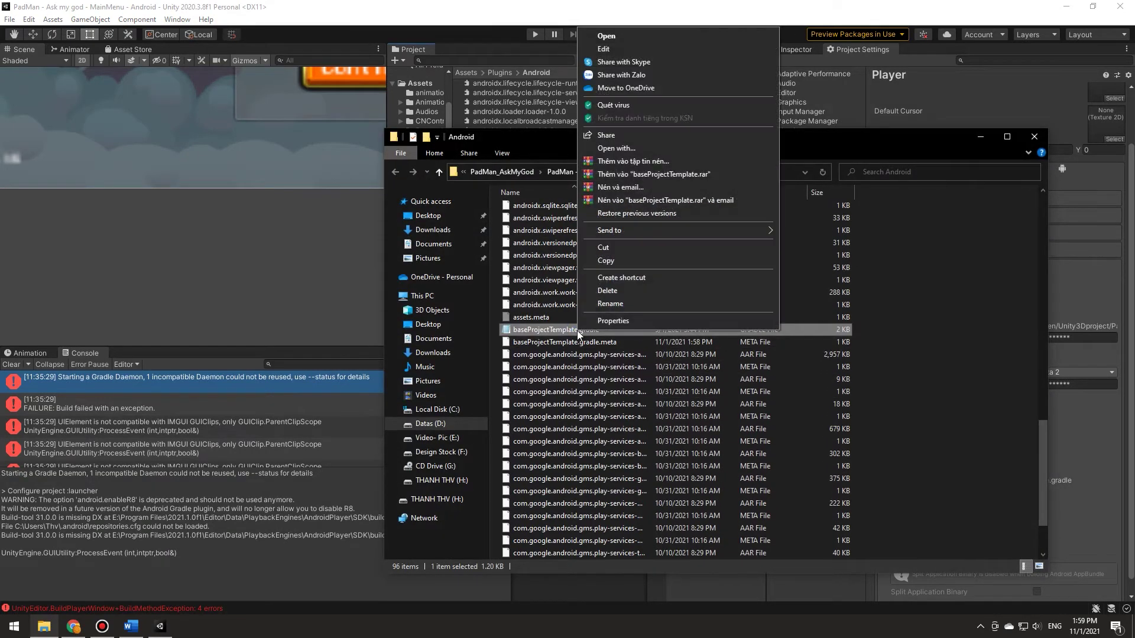
left_click(639, 149)
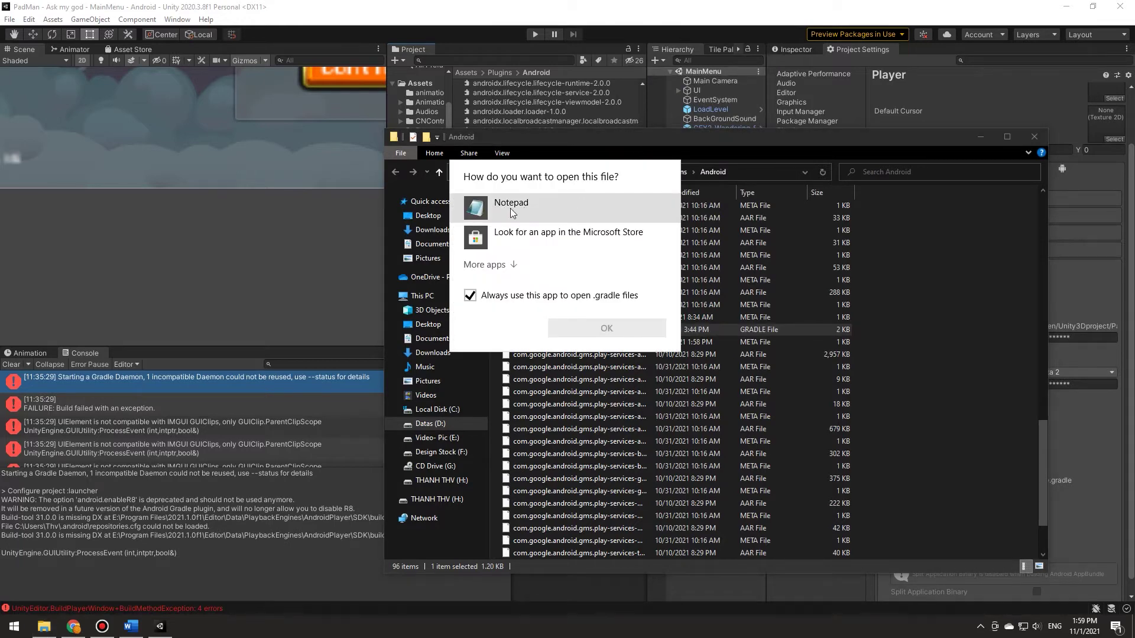
left_click(510, 208)
left_click(590, 326)
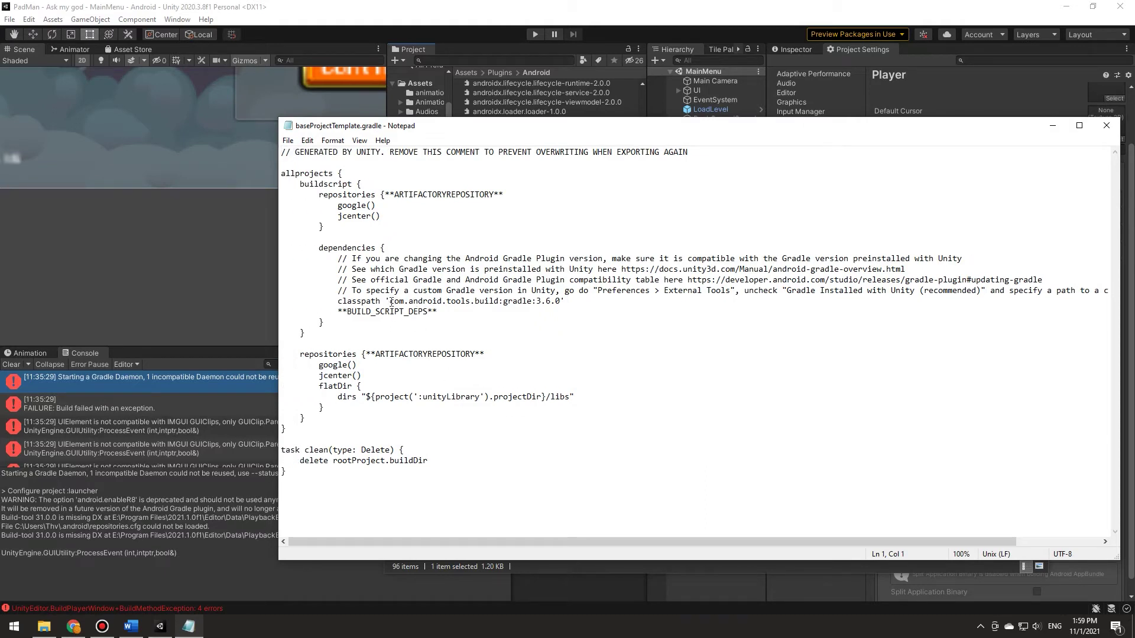
Step: Change the classpath com.android.tools.build:gradle:3.6.0 to 3.4.0, checking the target version in Word
left_click_drag(390, 301, 562, 302)
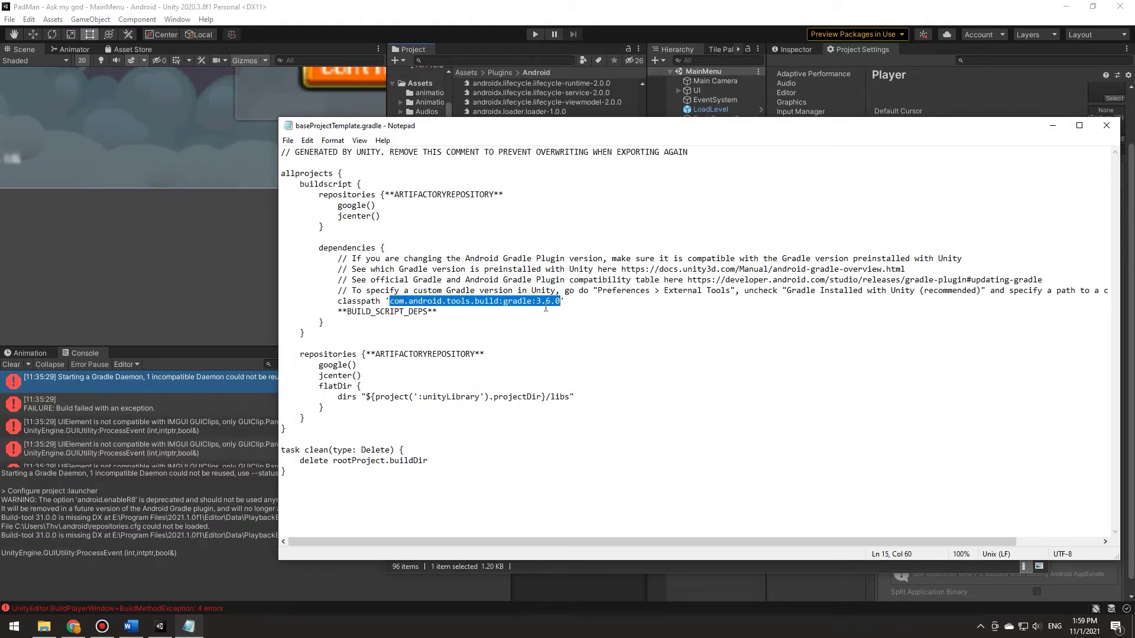
key("alt+Tab")
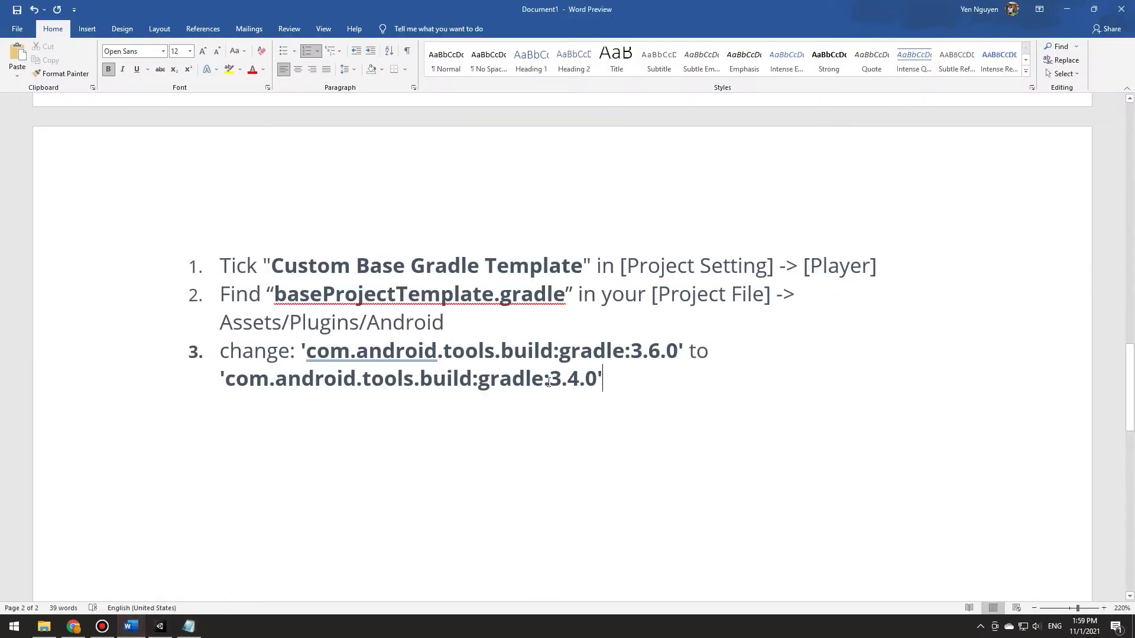
left_click_drag(549, 383, 579, 383)
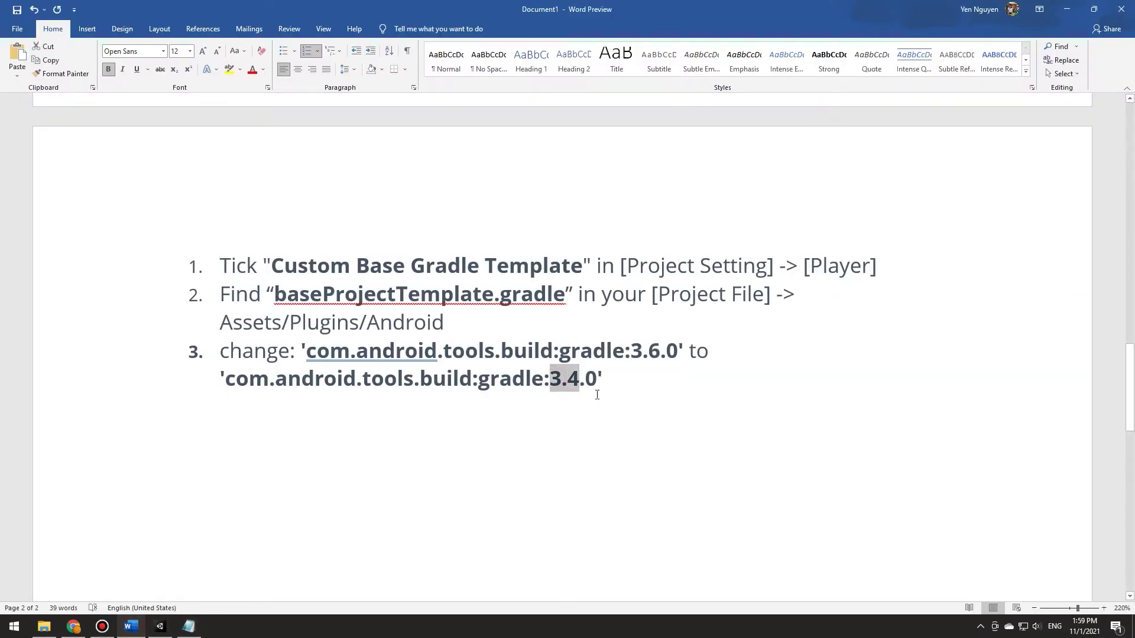
key("alt+Tab")
left_click_drag(551, 301, 545, 302)
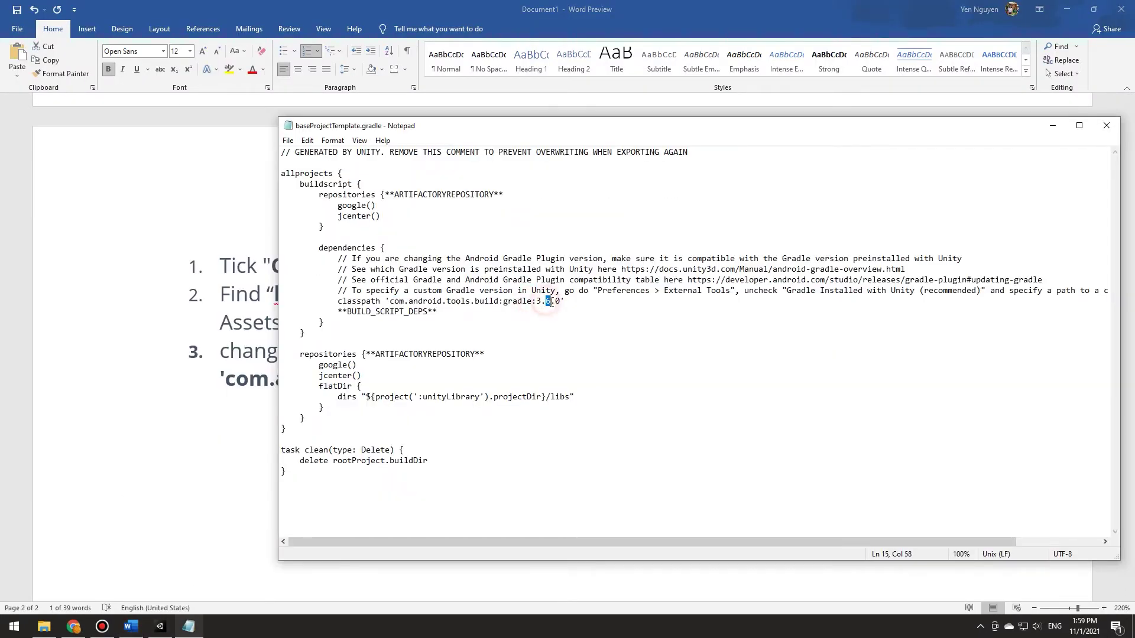
type("4")
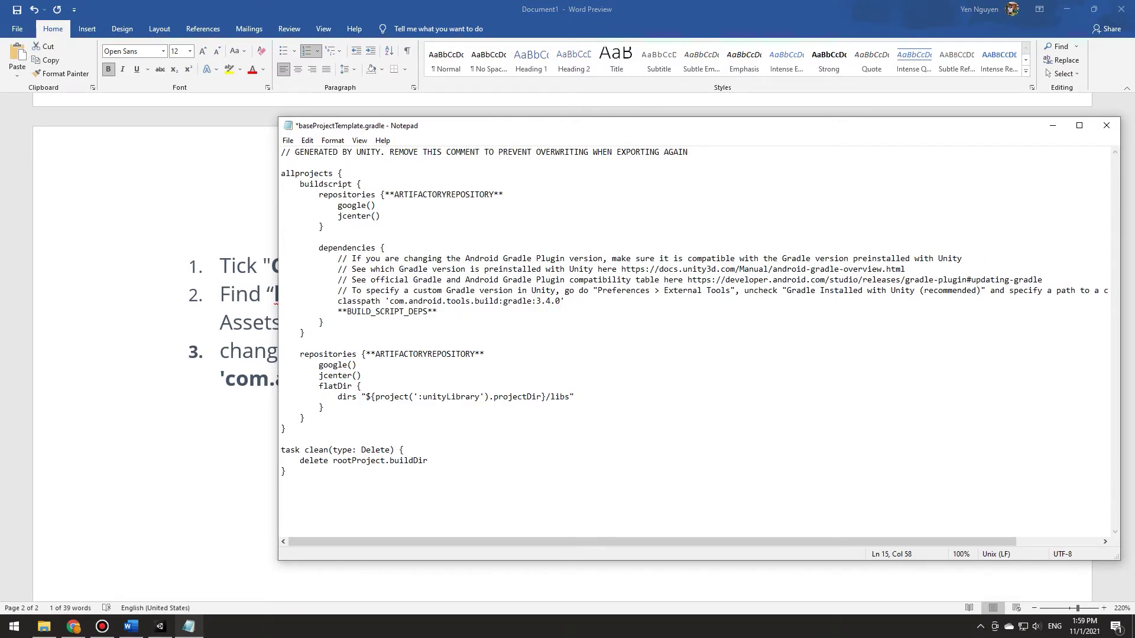
Step: Save the edited baseProjectTemplate.gradle and close Notepad
scroll(559, 304, "up", 3, "ctrl")
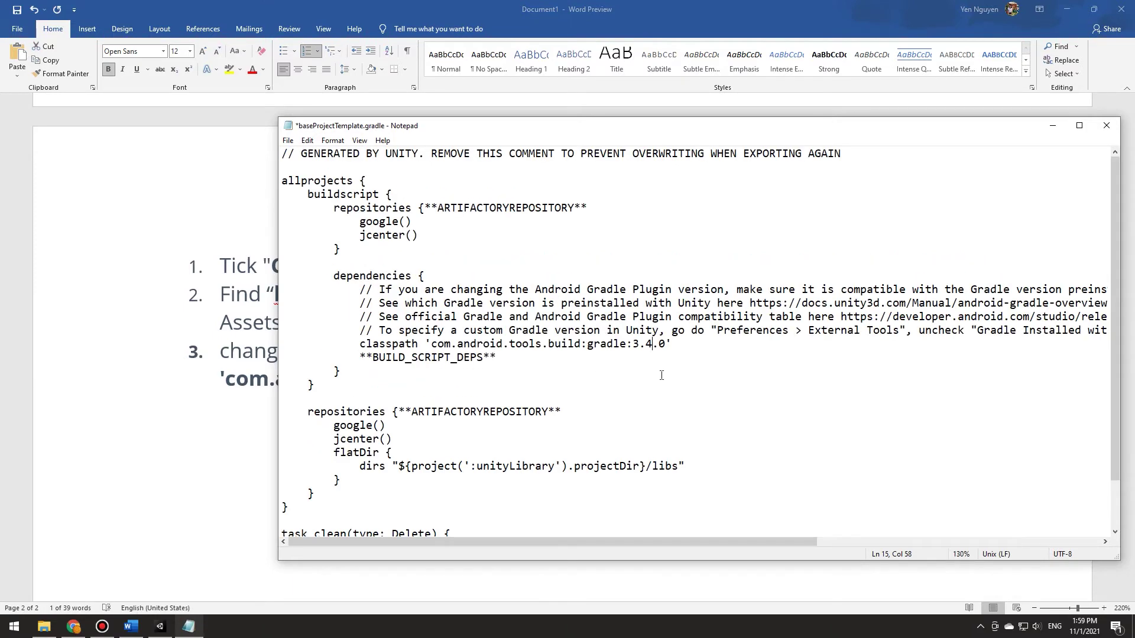
scroll(661, 375, "up", 1, "ctrl")
scroll(661, 375, "up", 2, "ctrl")
left_click_drag(698, 338, 736, 338)
left_click(744, 339)
left_click(306, 140)
left_click(306, 195)
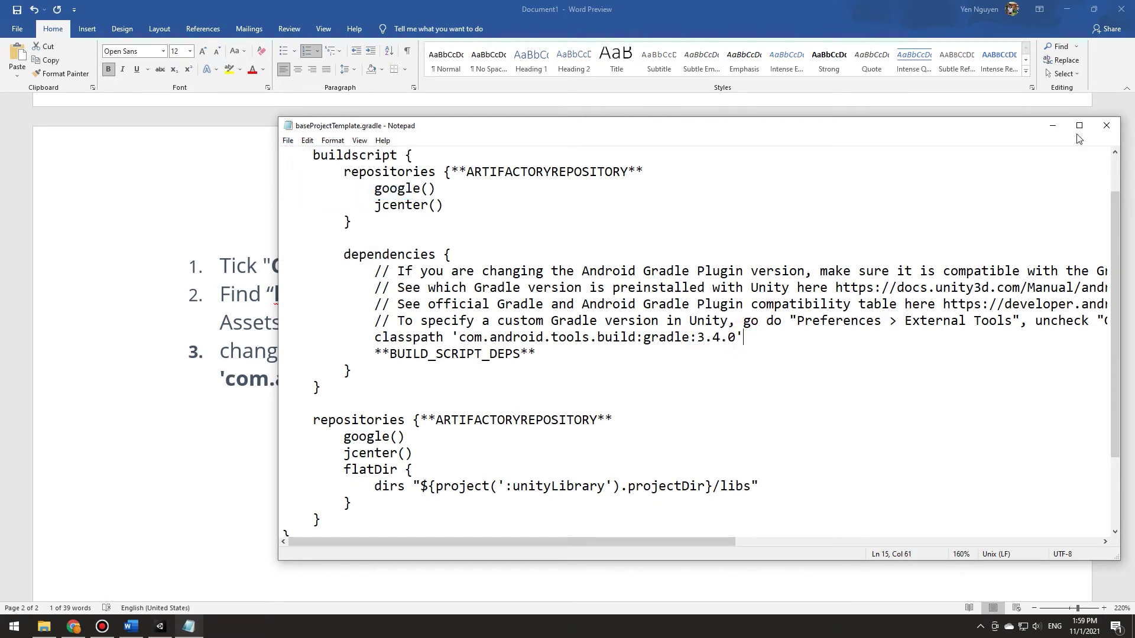
left_click(1107, 129)
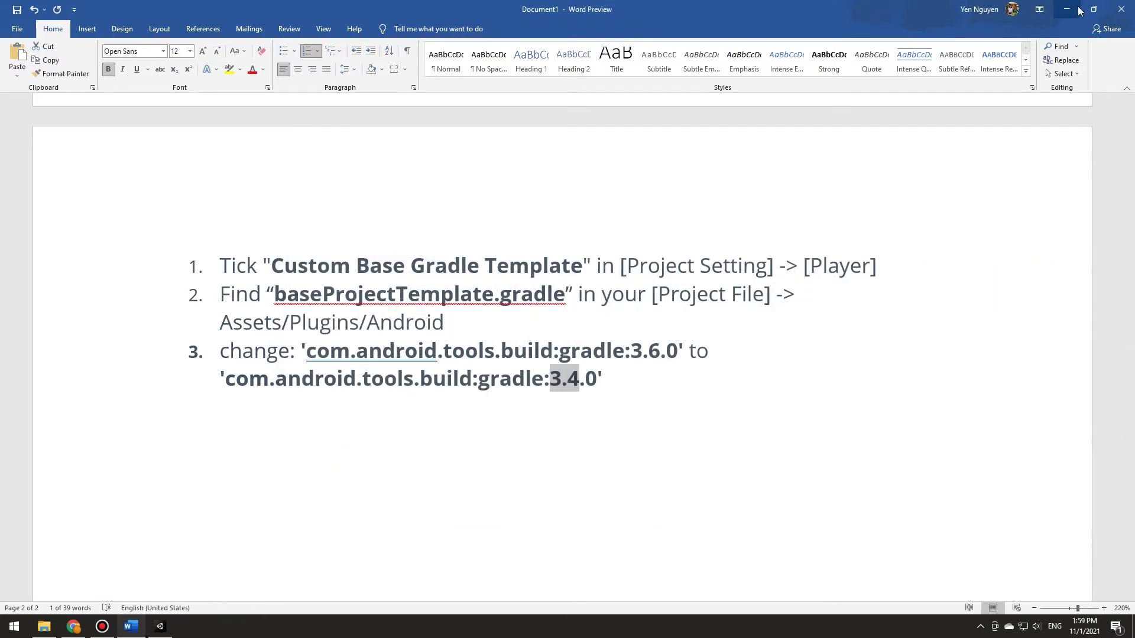
Step: End the 3.4.0' step with a period and add list items 'Done..' and 'Testing build'
left_click(1067, 9)
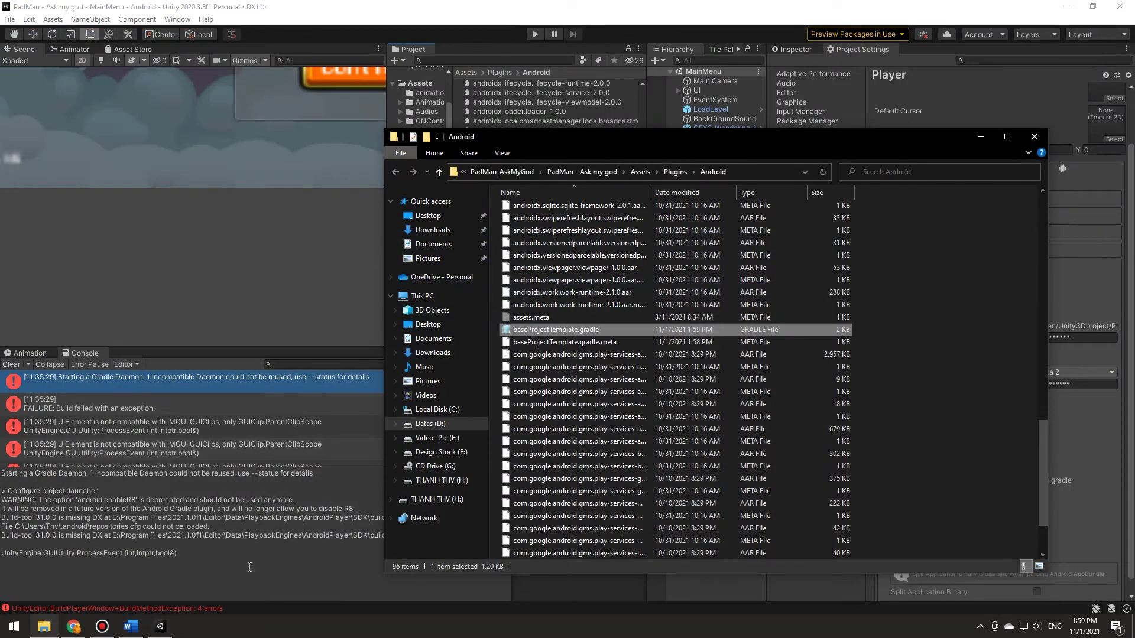
left_click(132, 626)
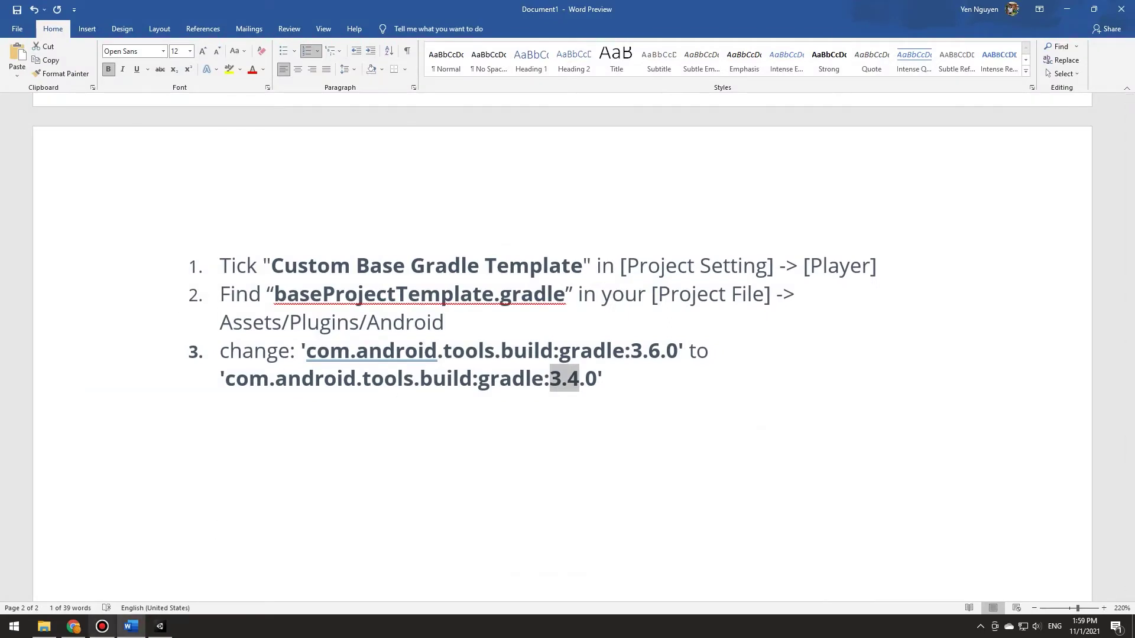
left_click(628, 378)
type(".")
key("Return")
type("Done..")
key("Return")
type("Testing bui")
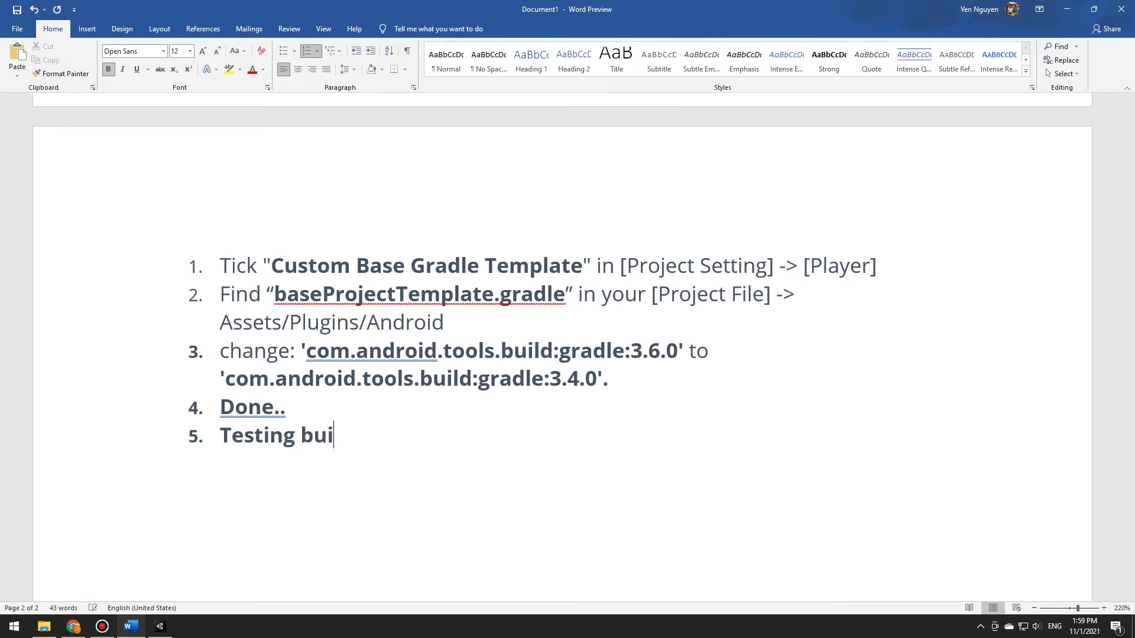
type("ld")
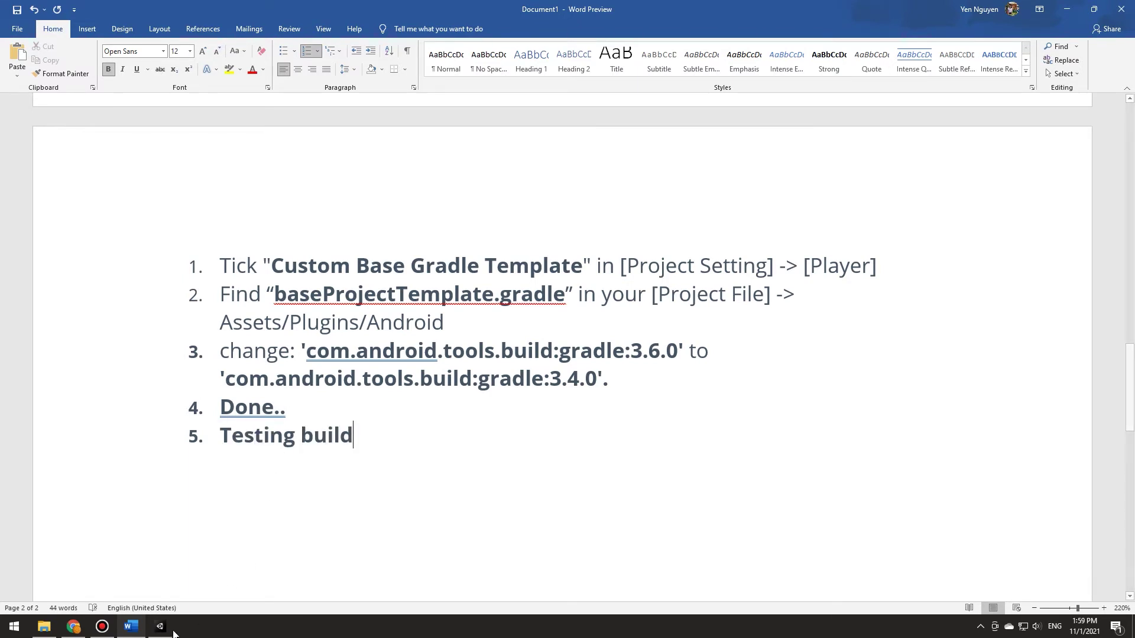
left_click(159, 627)
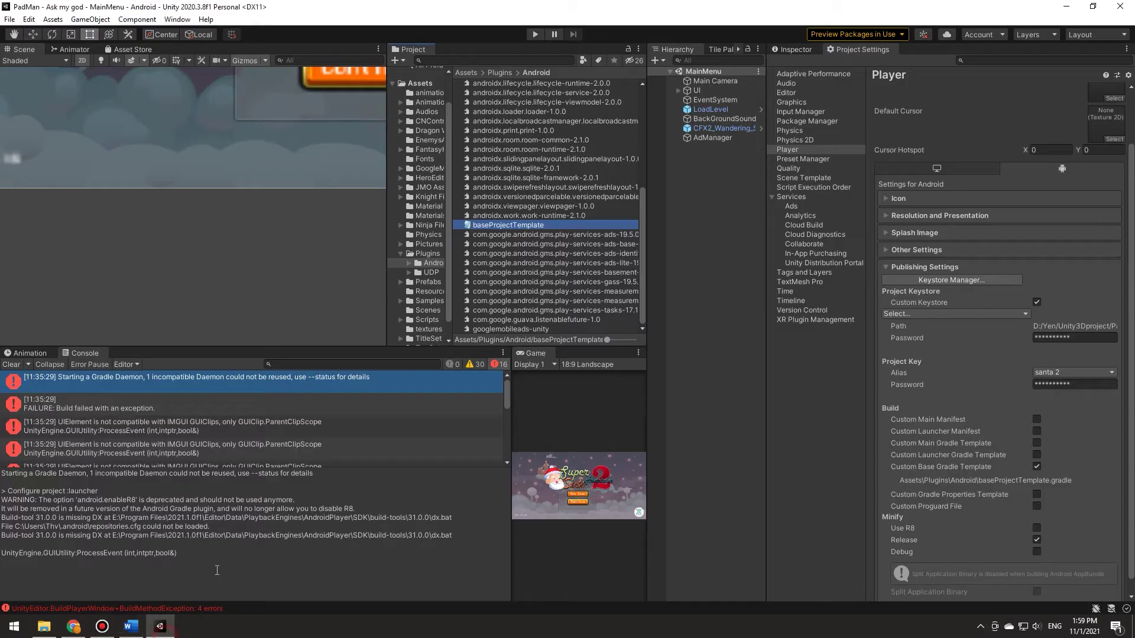
Step: Build the Android app bundle from File > Build Settings, saving it as santa2-116.aab
left_click(13, 19)
left_click(38, 163)
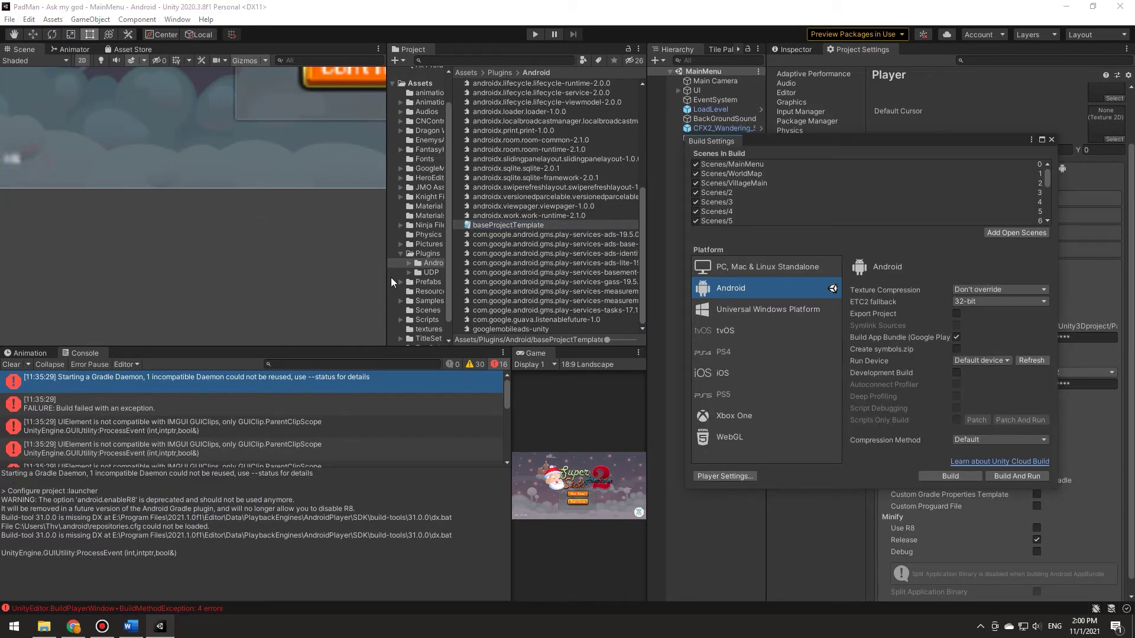
left_click(950, 476)
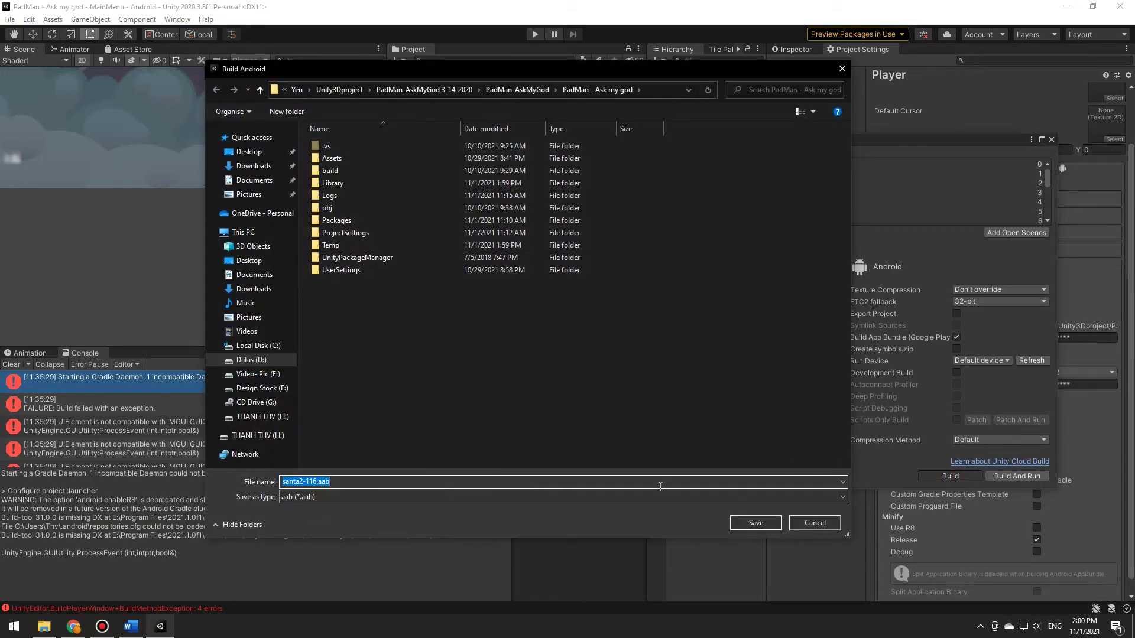
left_click(756, 523)
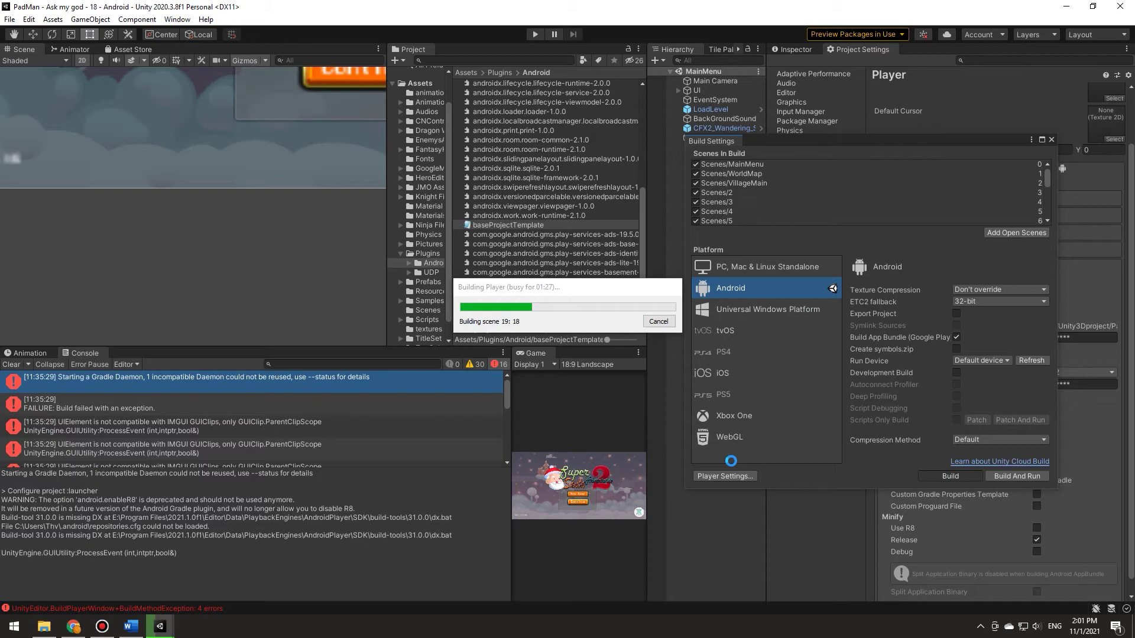
key("super")
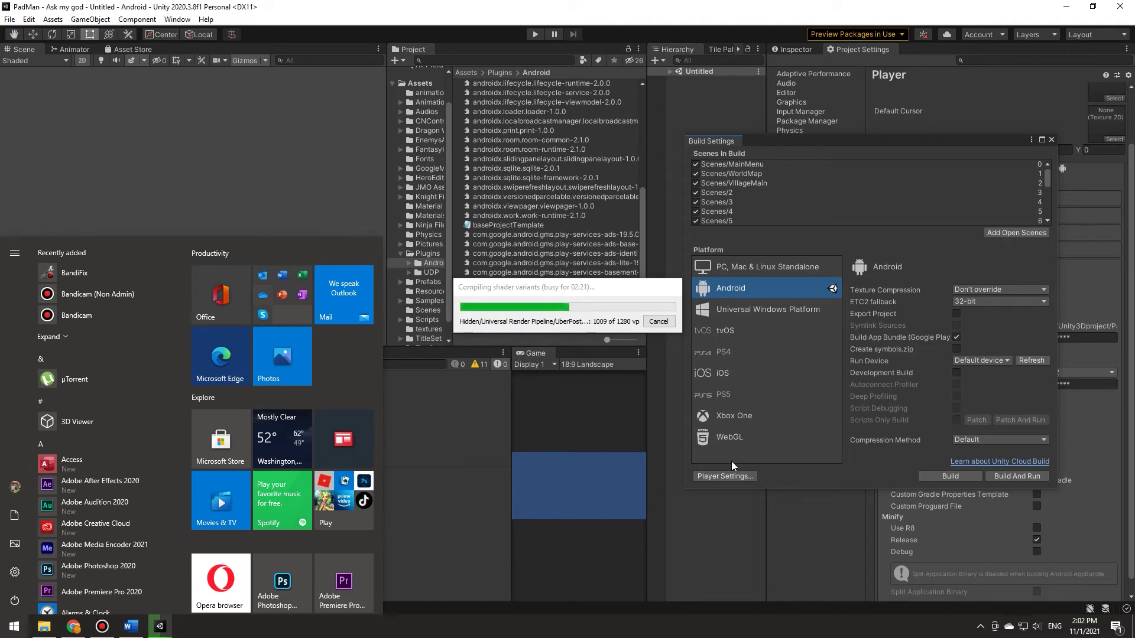
left_click(732, 461)
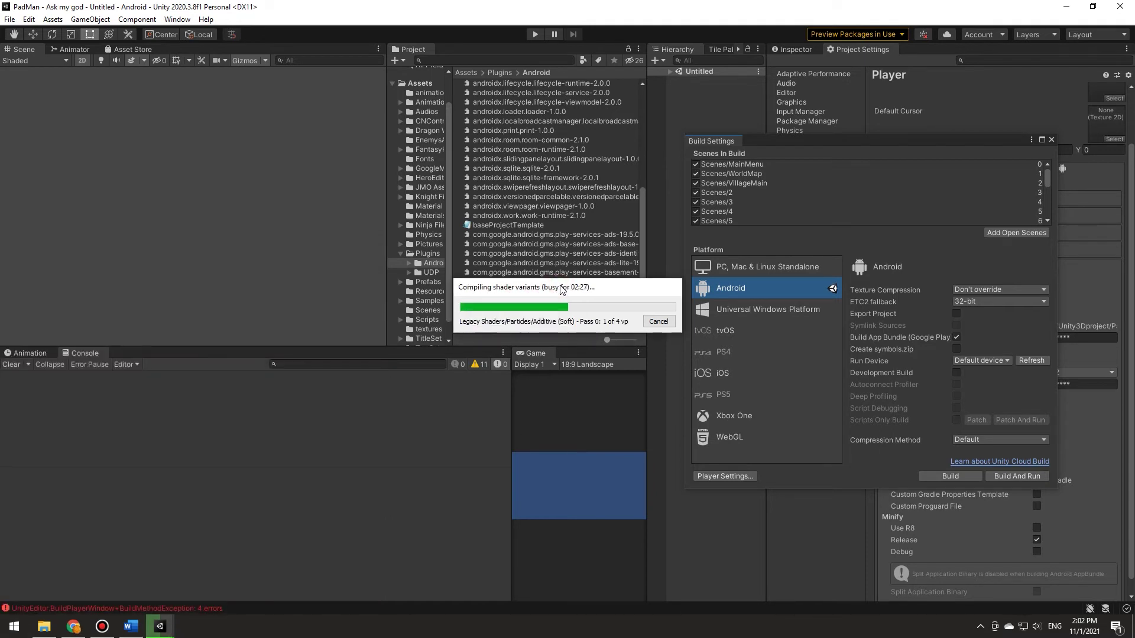